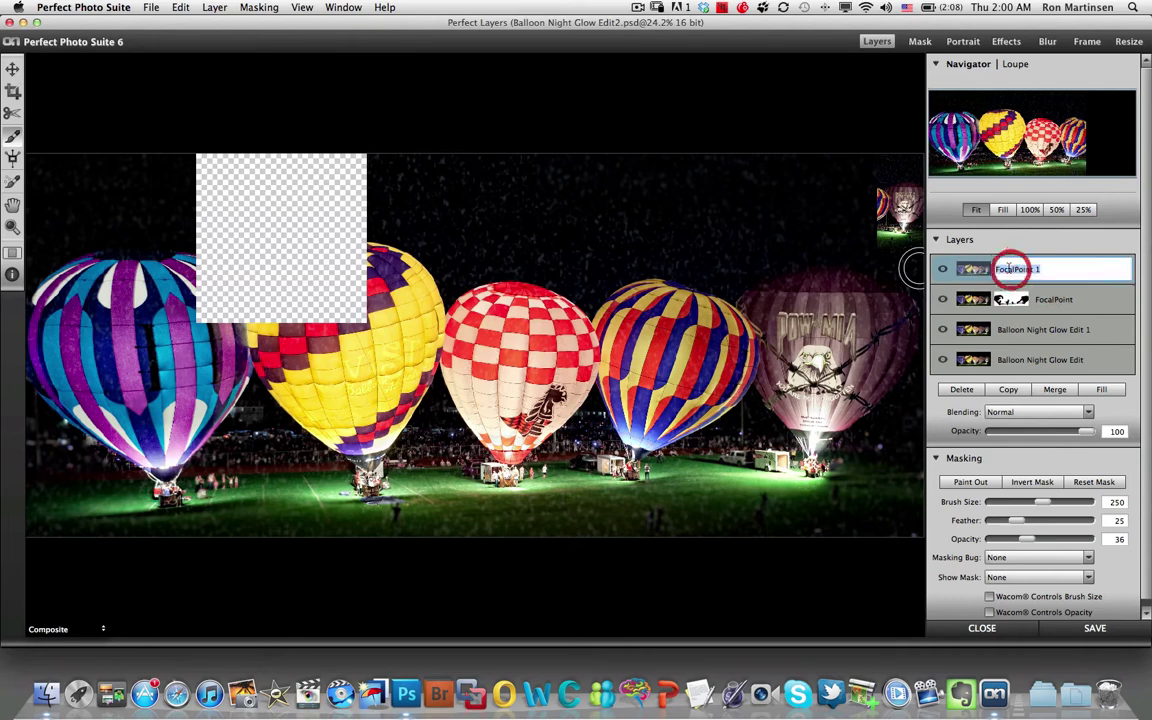
Rename the top layer as Composite
text(Composite)
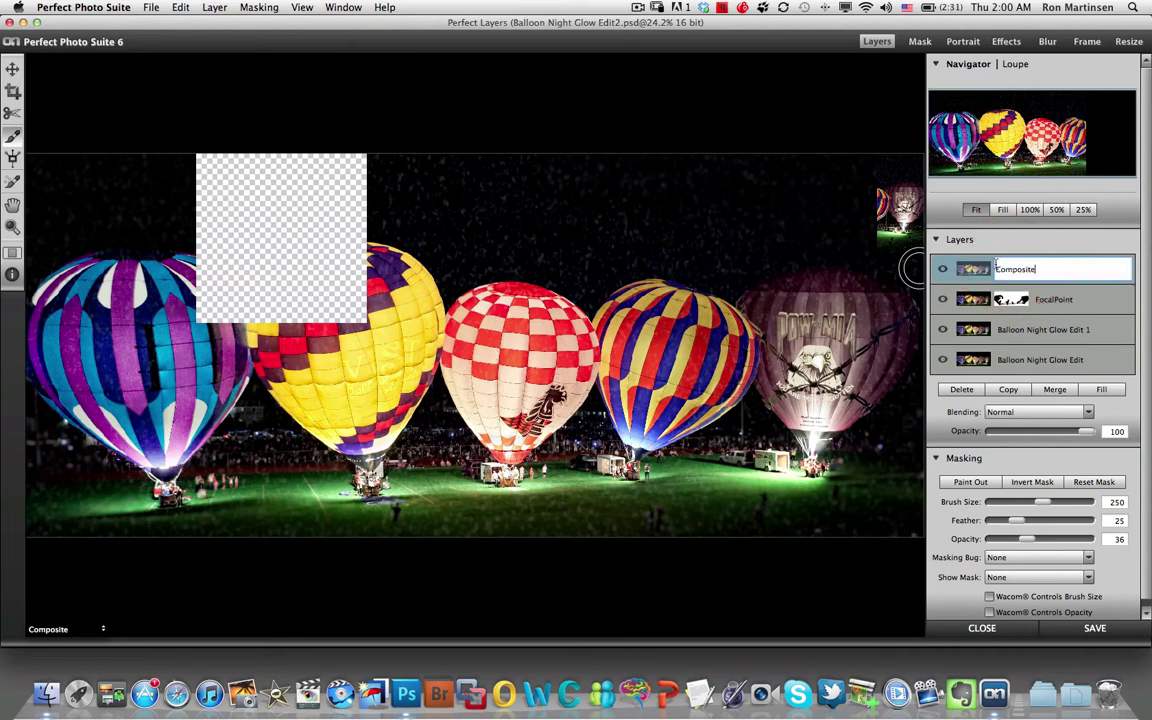
key(Return)
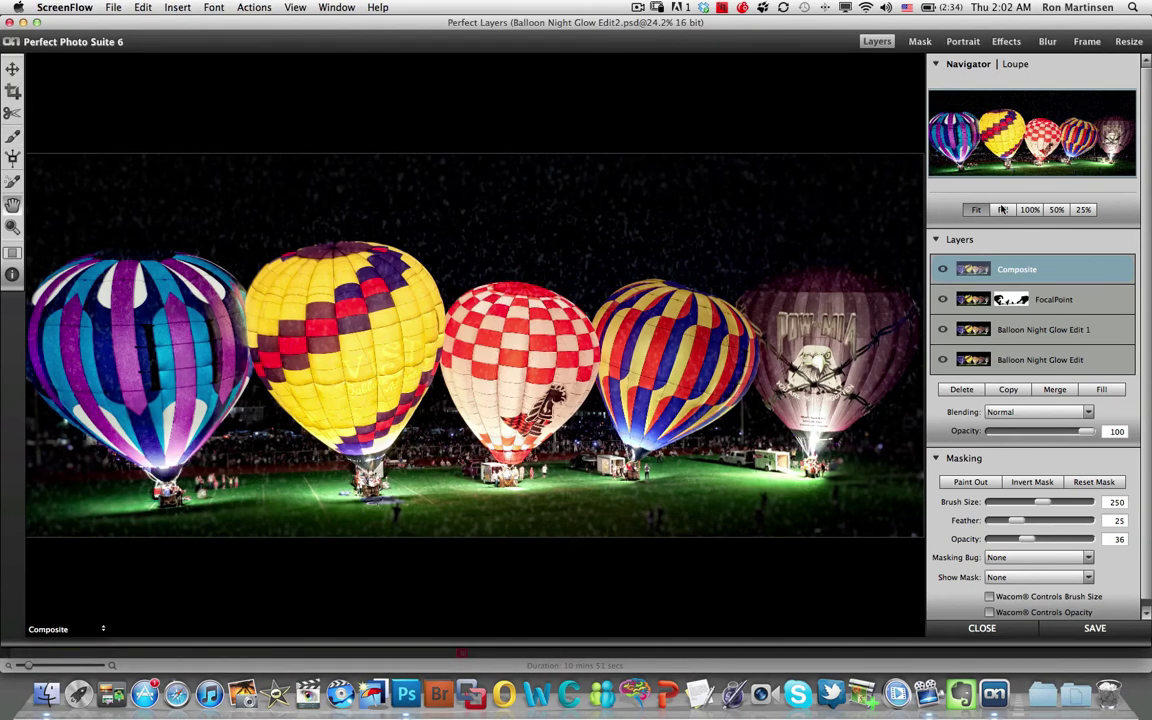
Add the acid_burn_09.frm frame from the PhotoFrame library to the balloon image
click(1086, 42)
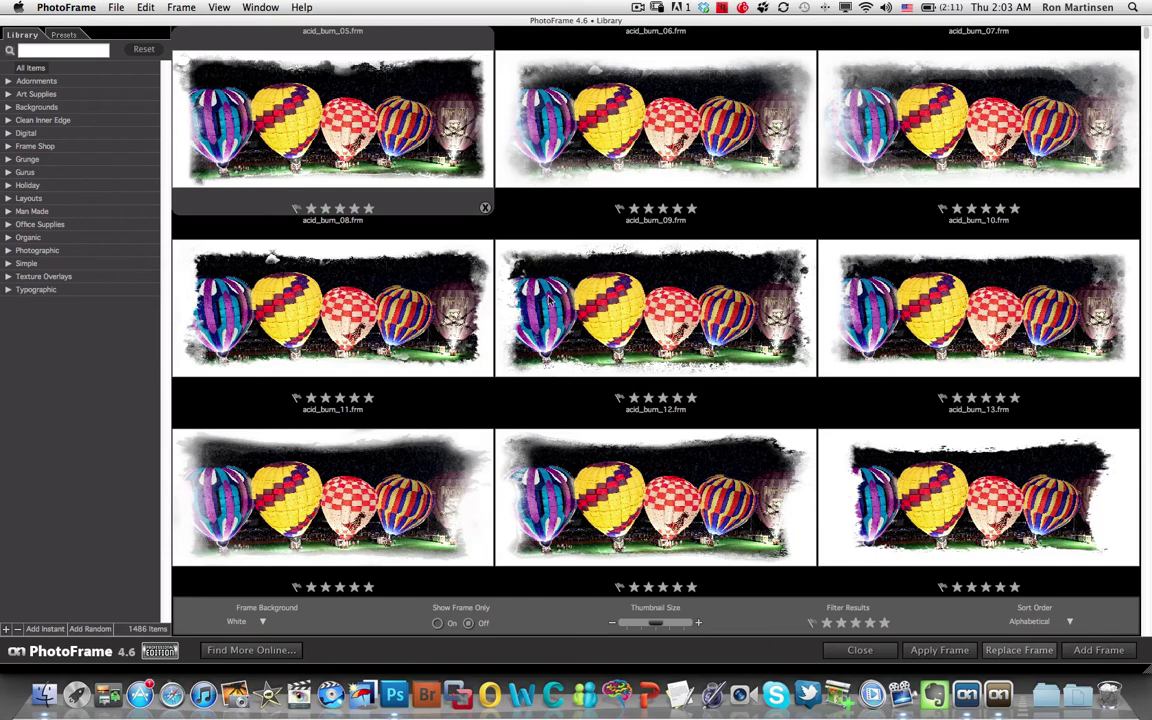
click(530, 248)
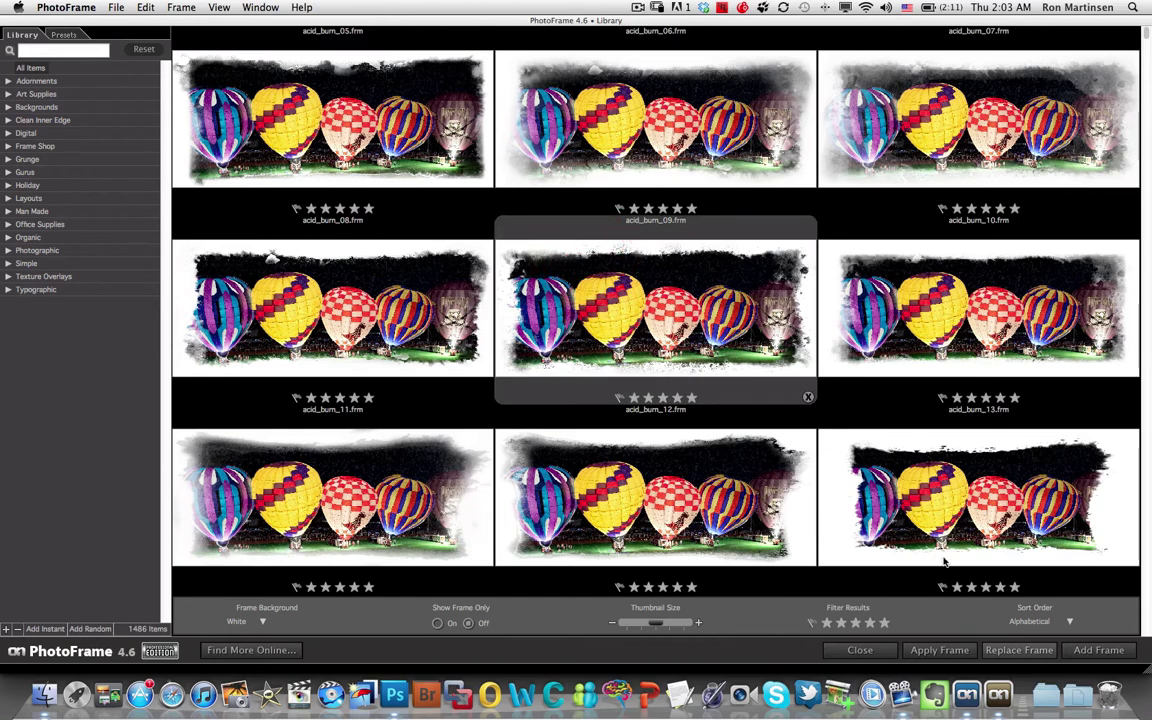
click(1082, 651)
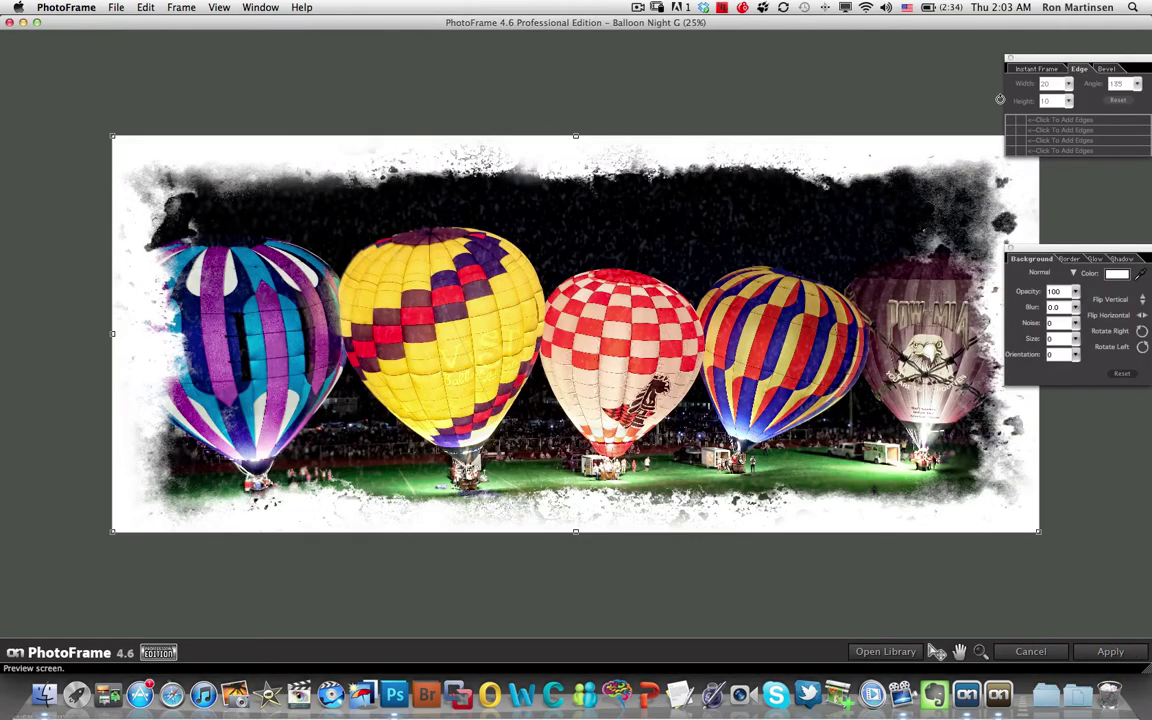
Set the frame's size to 14 and apply the frame to the image
click(1076, 308)
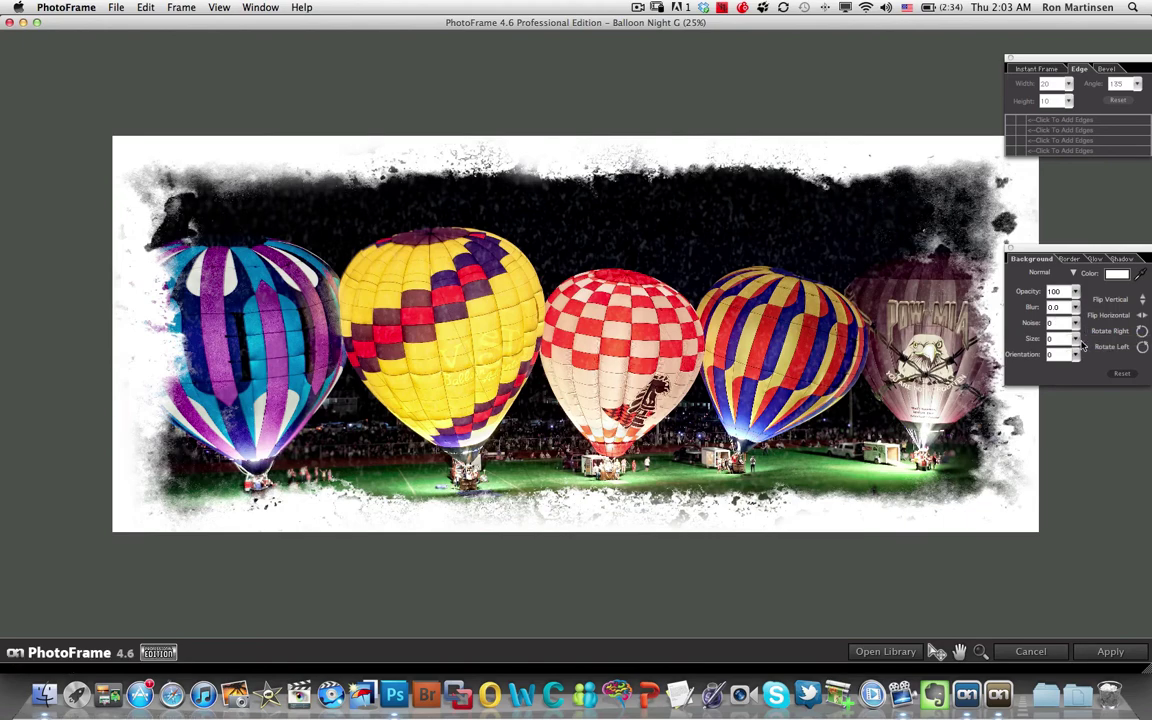
mouse_move(1080, 340)
mouse_down()
mouse_move(1079, 313)
mouse_move(1073, 333)
mouse_up()
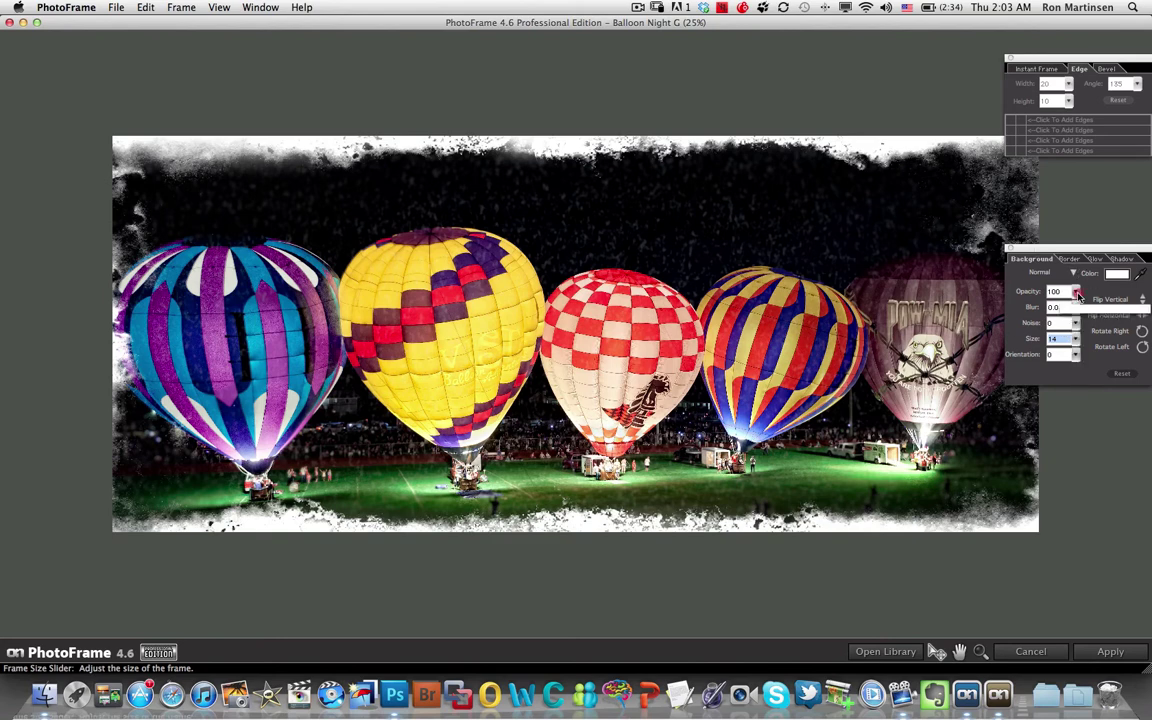
click(965, 292)
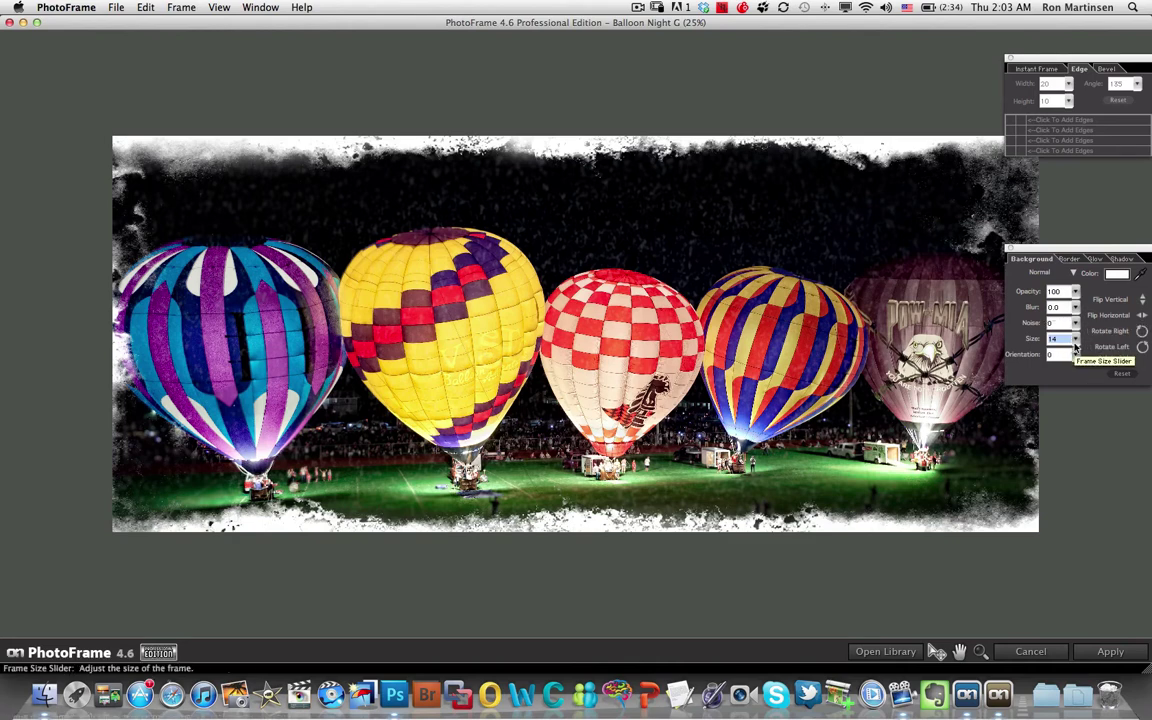
click(1108, 652)
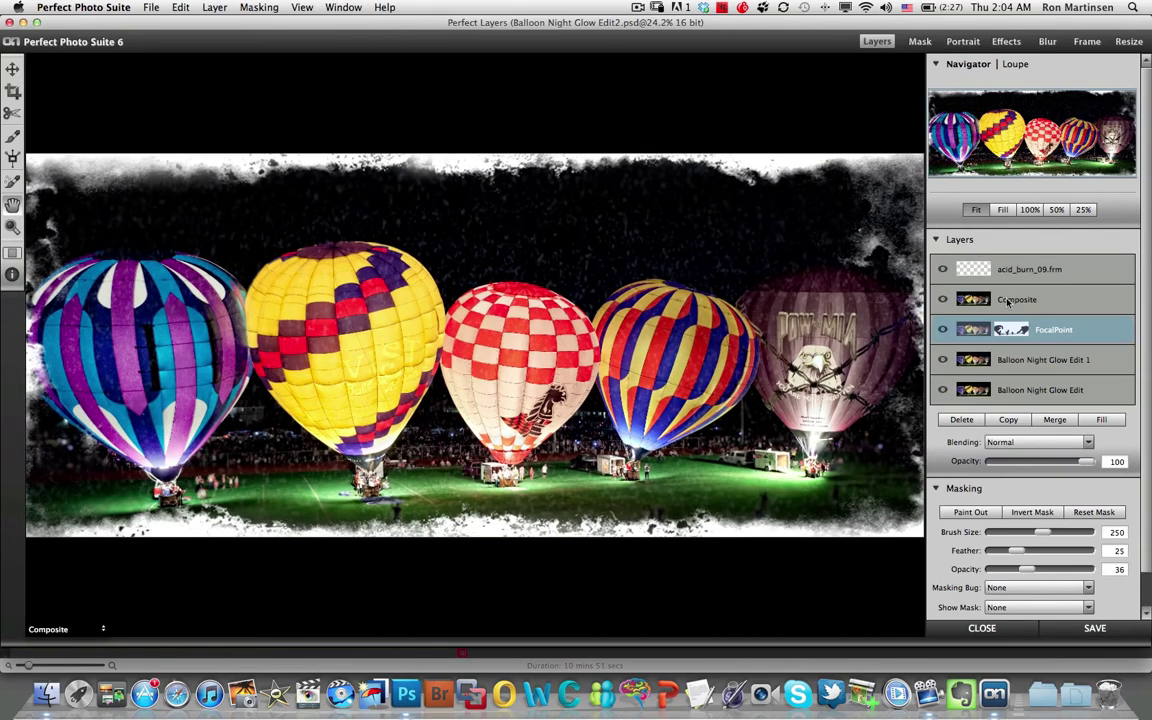
Select the acid_burn_09.frm layer, then close Balloon Night Glow Edit2.psd and save its changes
click(1018, 272)
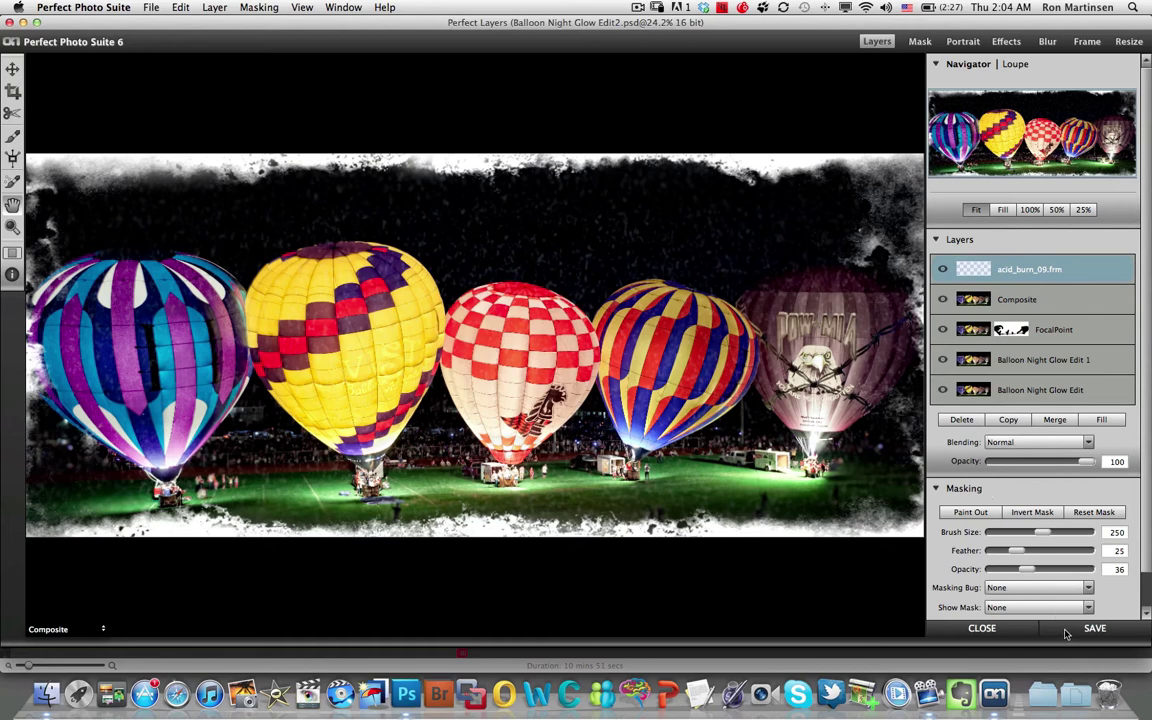
click(1010, 632)
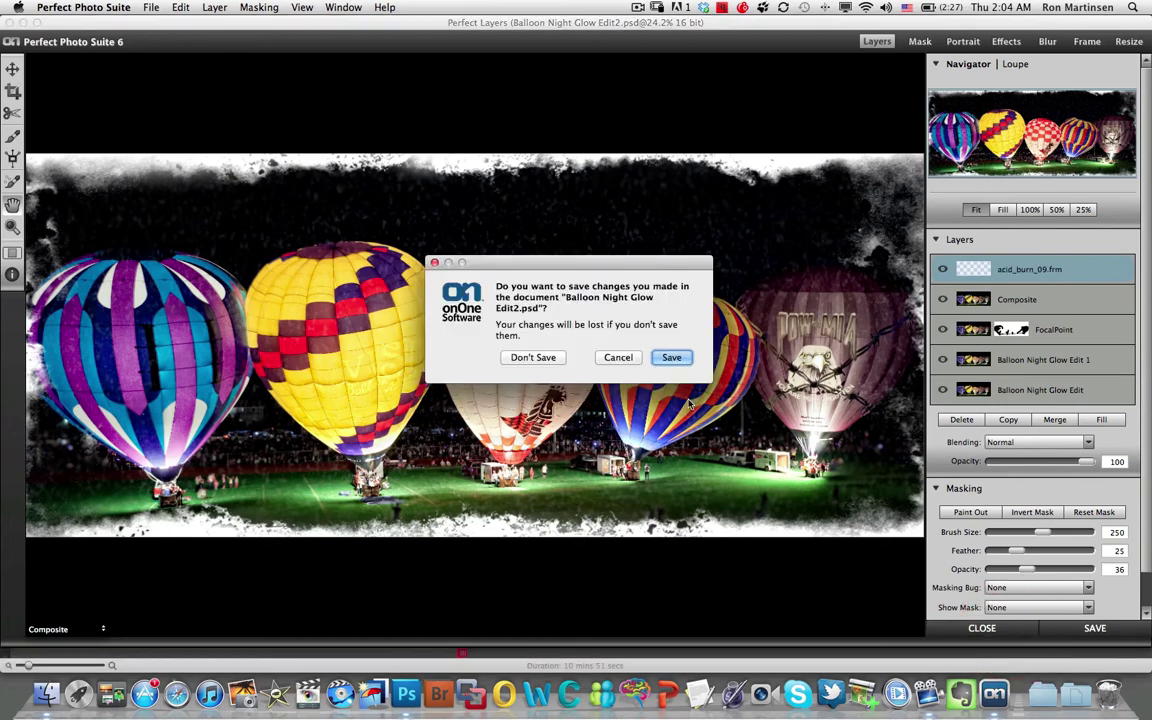
click(671, 358)
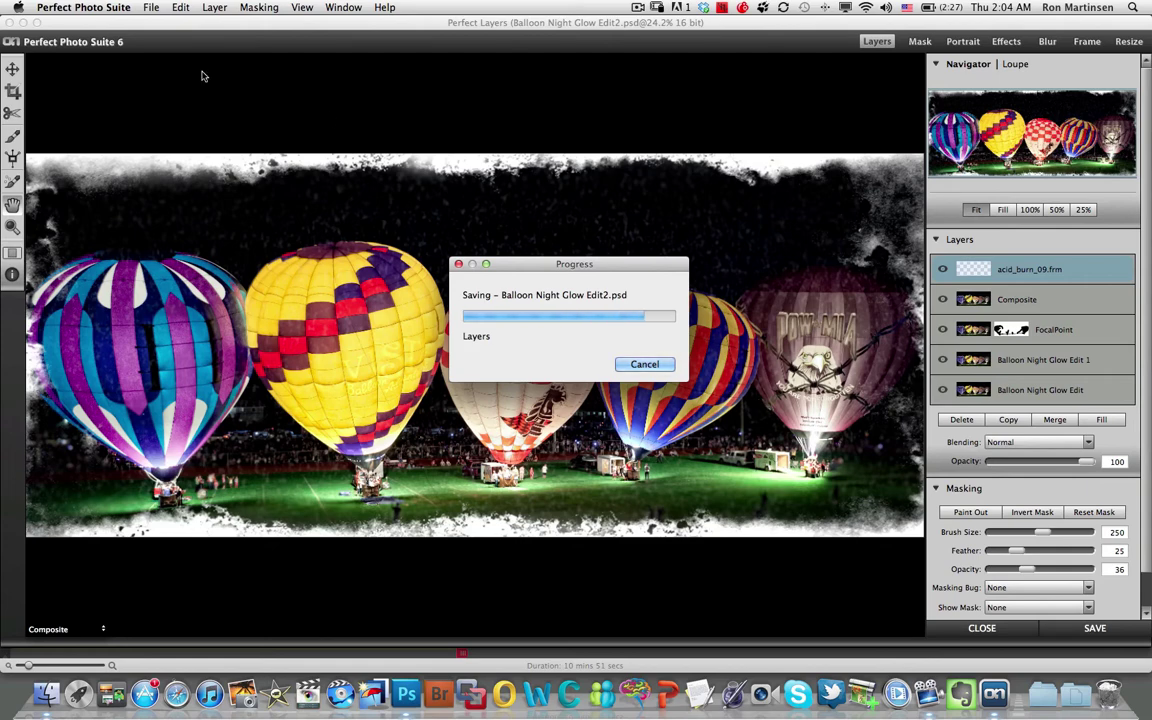
Check the Mac's system version, processor and memory information, then close it
click(18, 7)
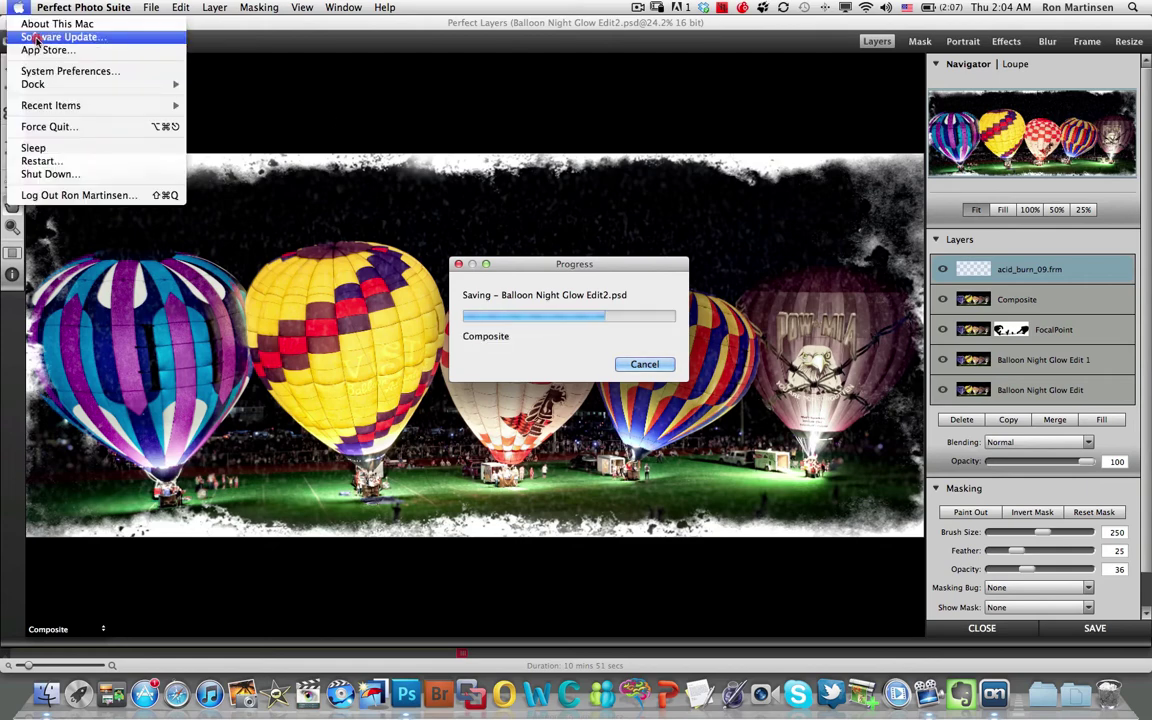
click(36, 23)
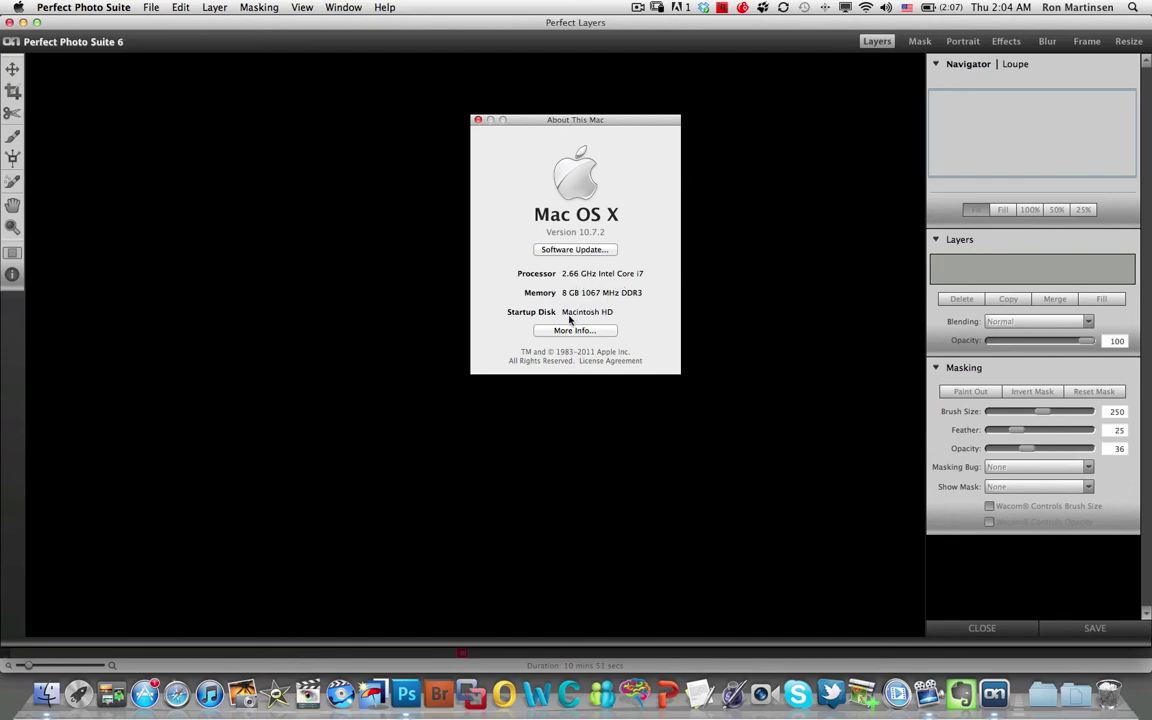
click(478, 120)
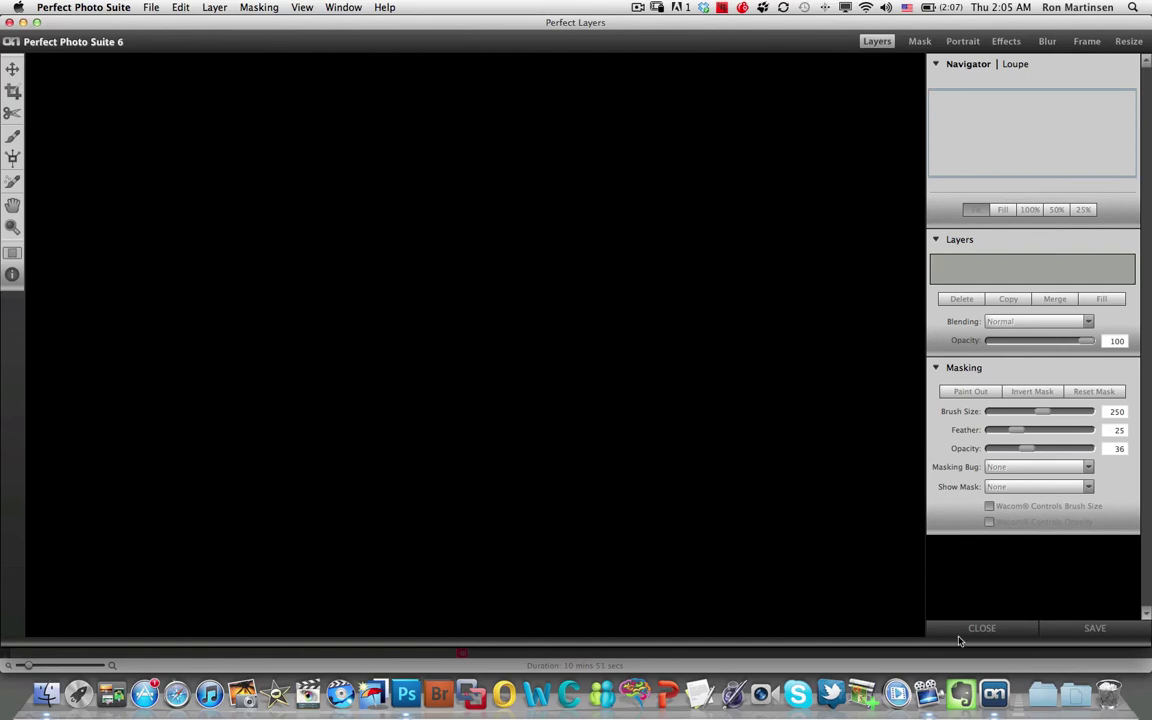
Switch to Adobe Photoshop CS5 and open Balloon Night Glow Edit2.psd from the Desktop
click(410, 683)
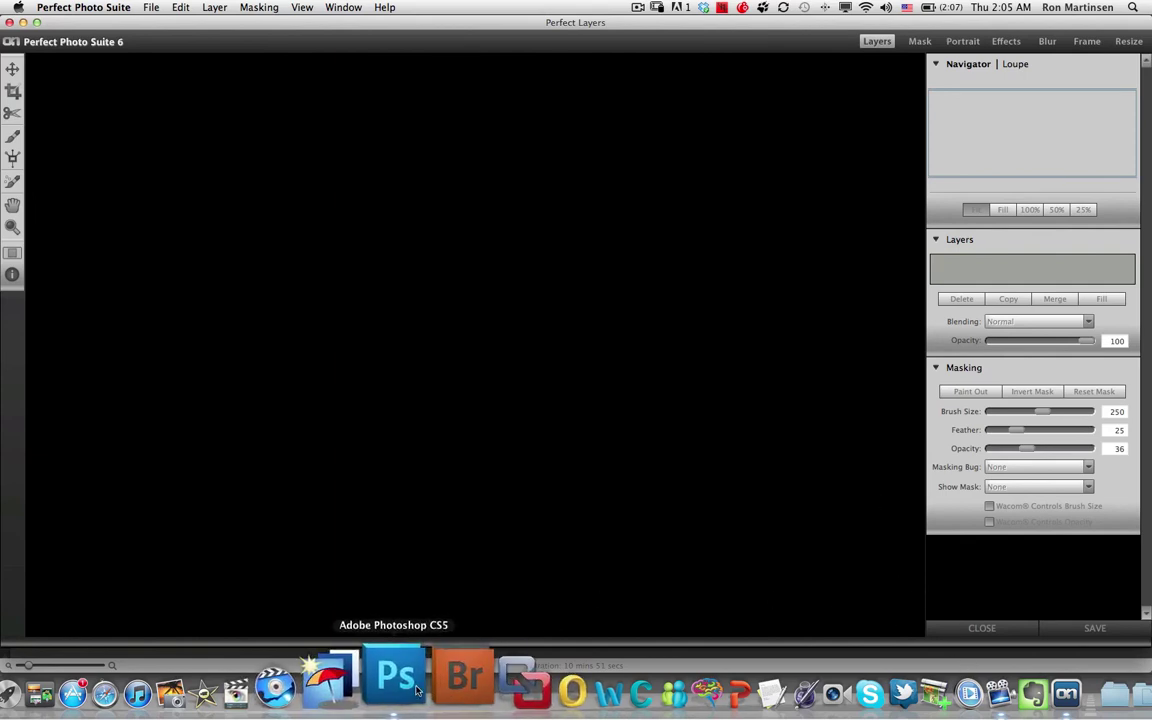
click(109, 7)
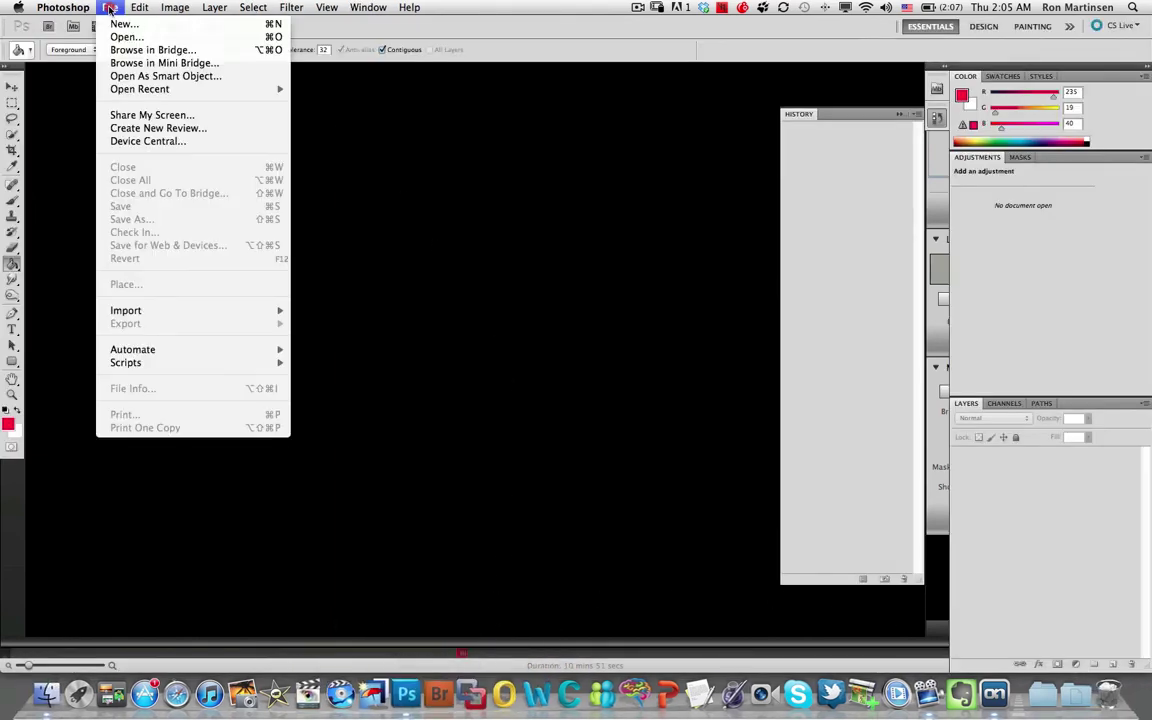
click(117, 37)
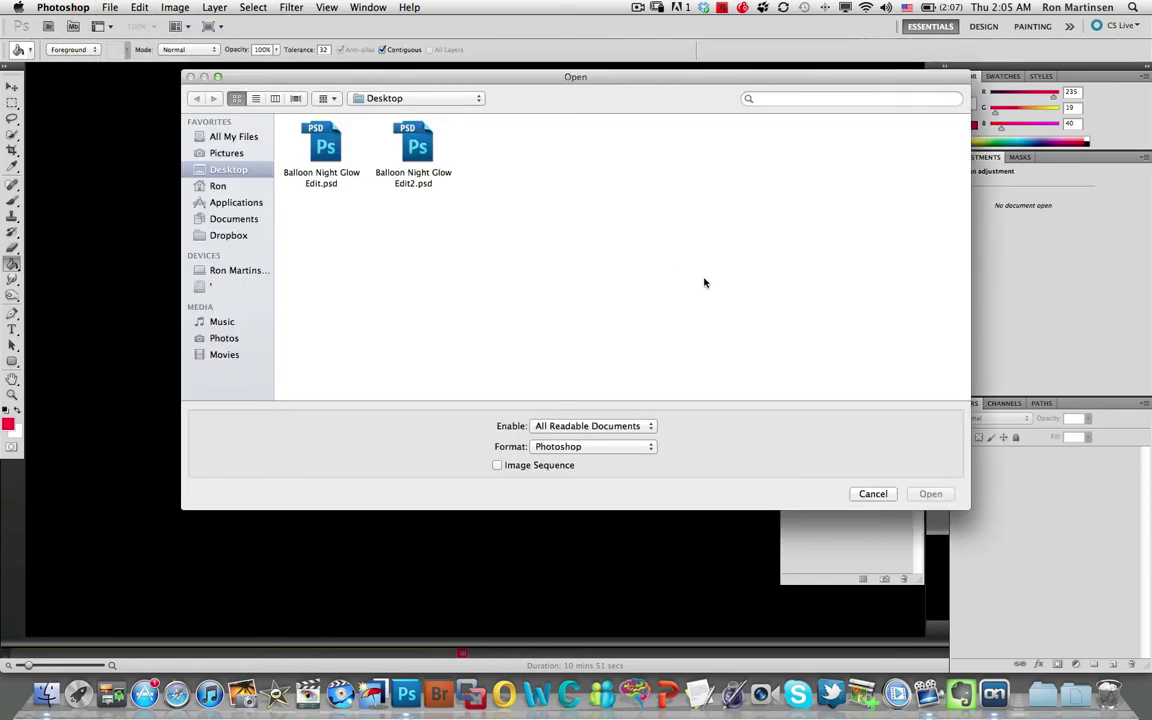
click(413, 148)
click(920, 496)
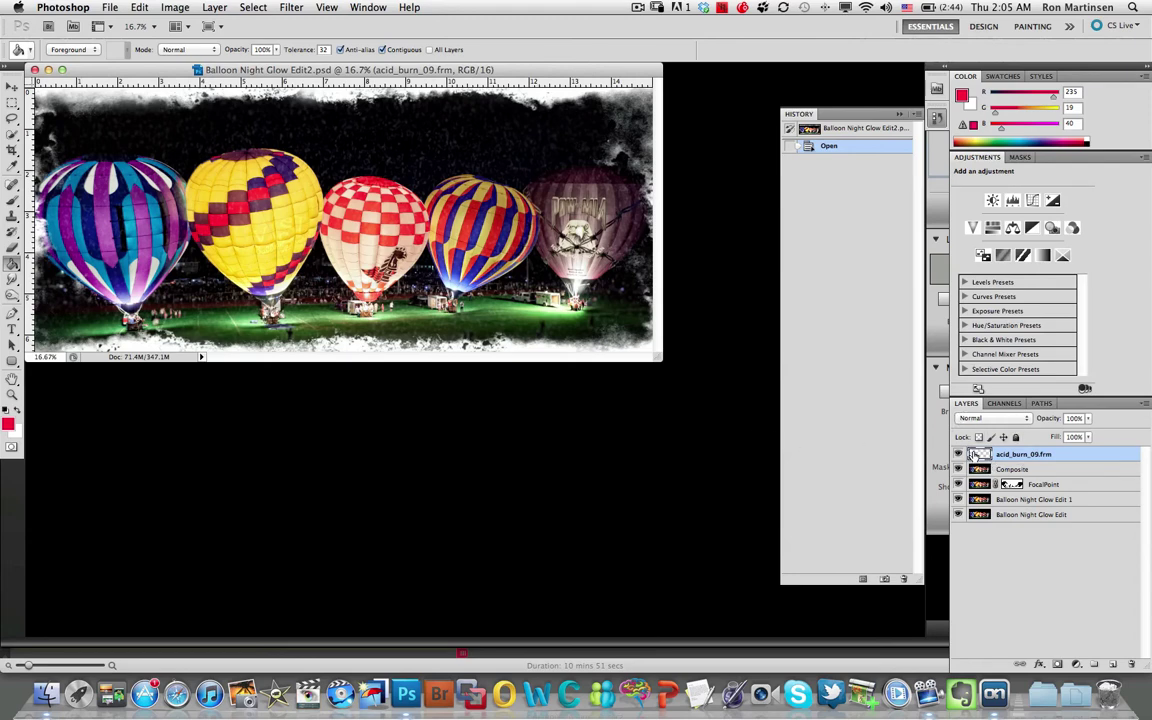
Examine the FocalPoint layer's mask on its own, view that layer in isolation, and restore all layers
click(1012, 487)
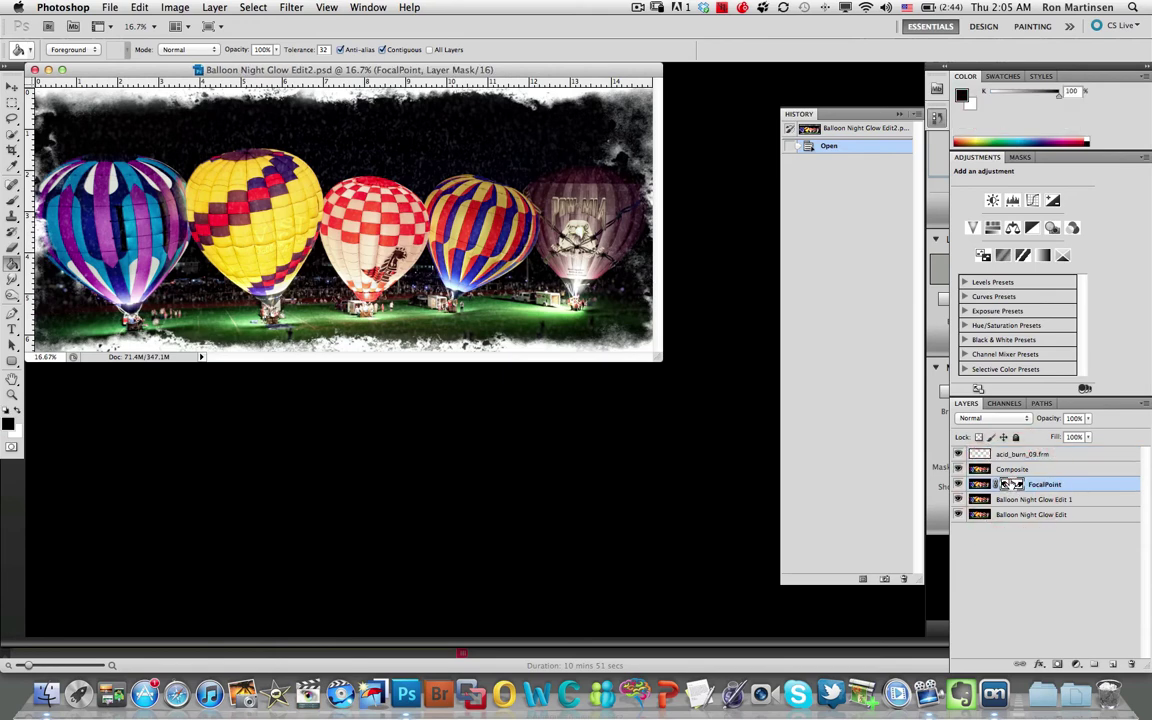
alt+click(1010, 484)
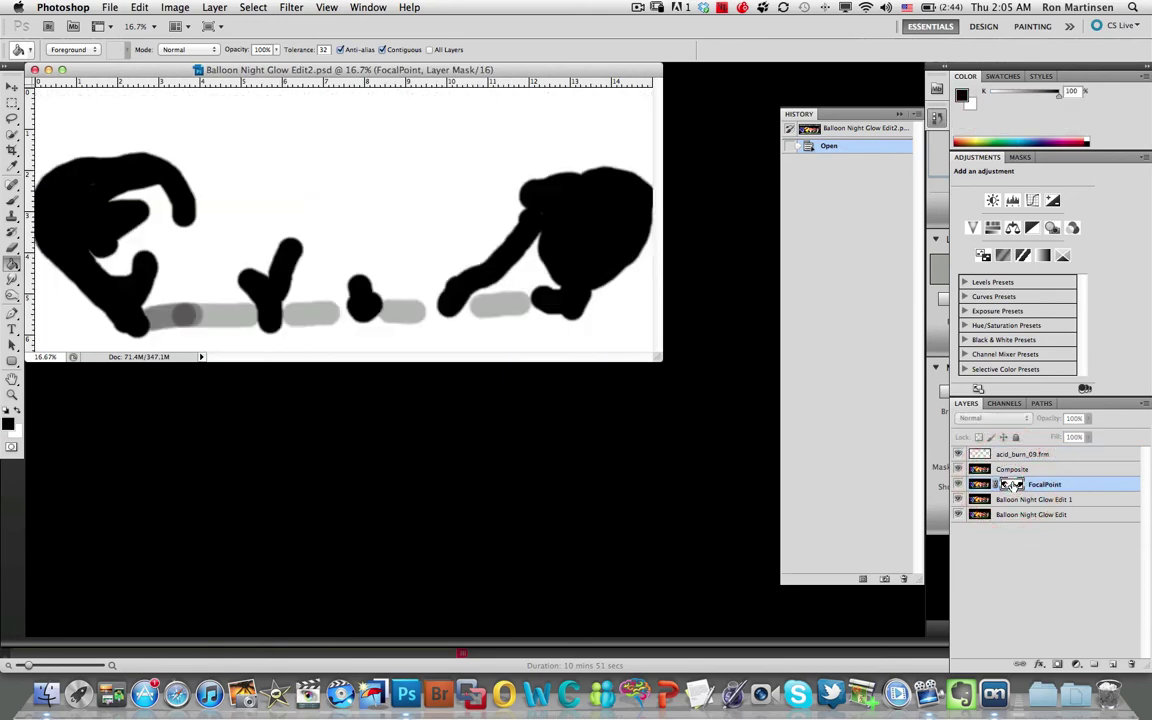
alt+click(1010, 484)
alt+click(958, 484)
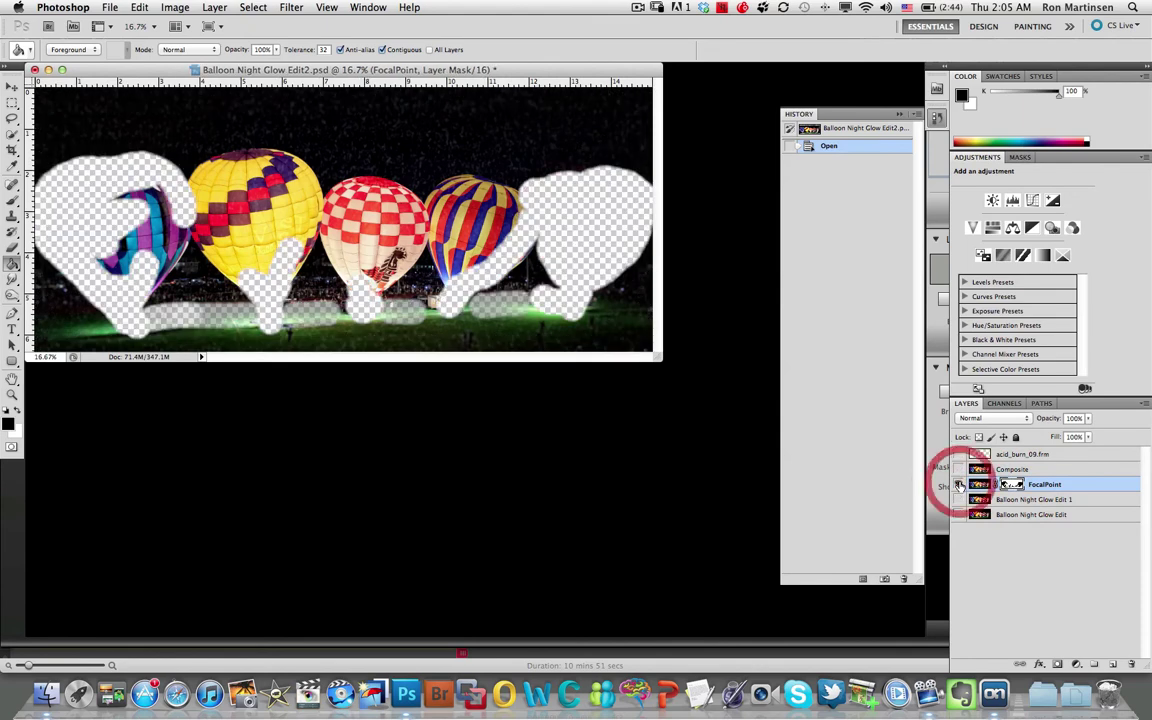
alt+click(958, 484)
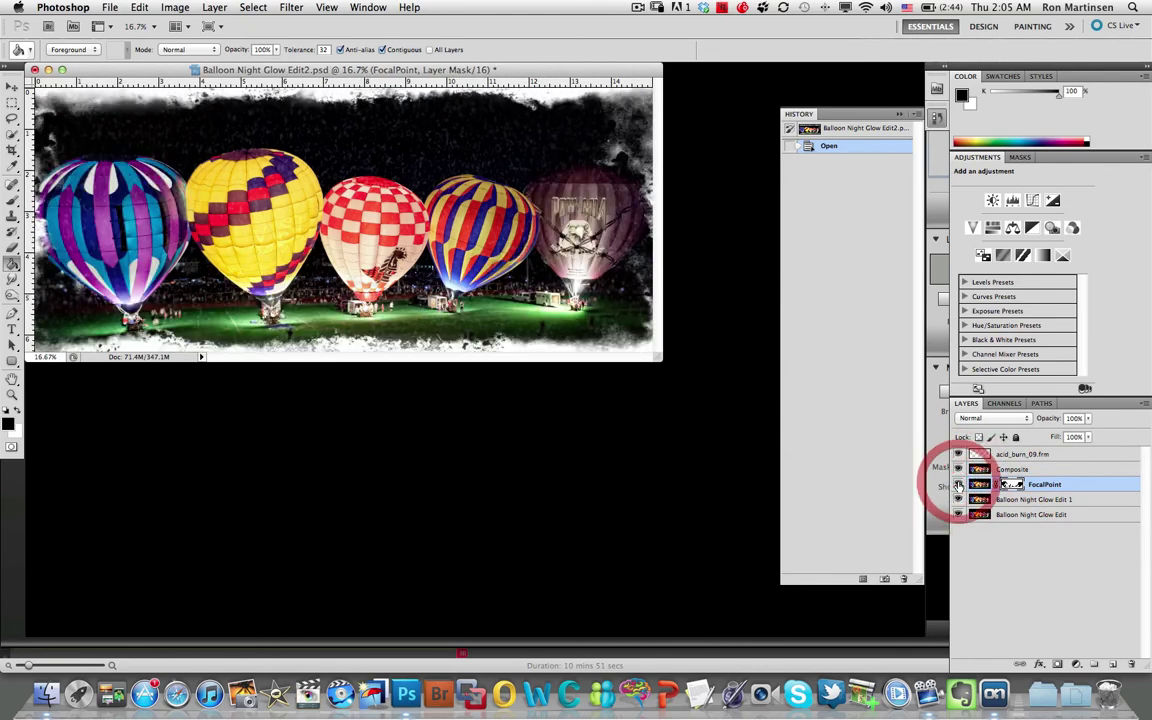
Add a layer mask to the acid_burn_09.frm layer
click(1005, 455)
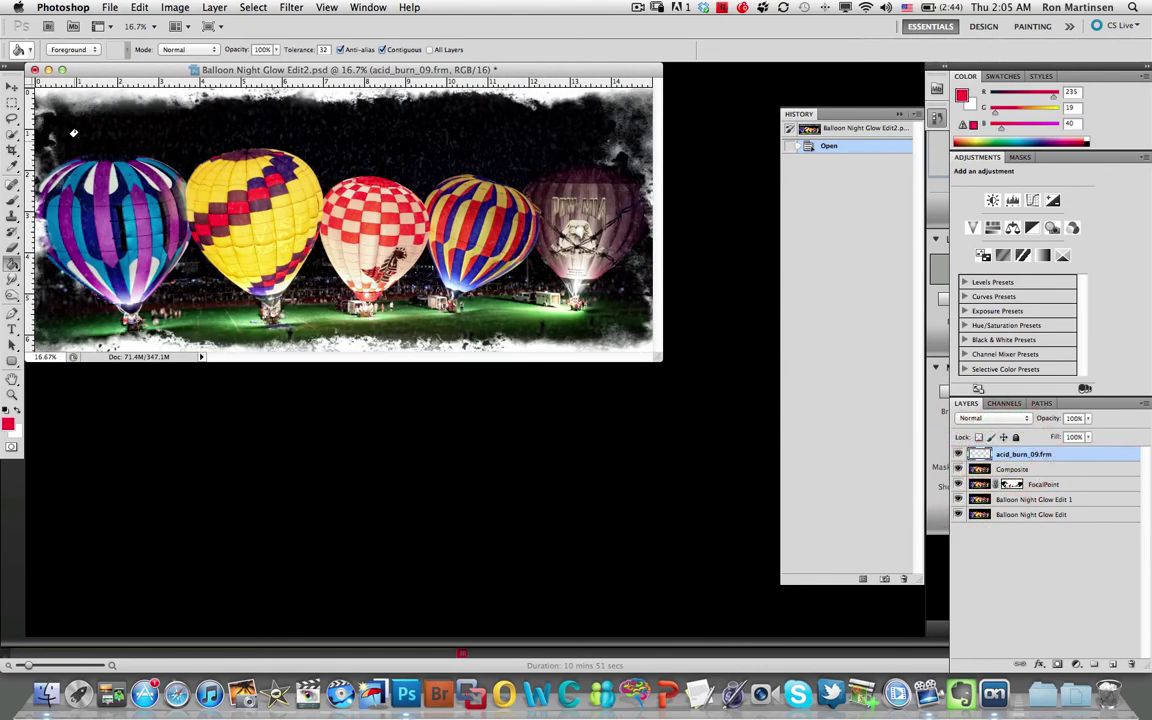
key(v)
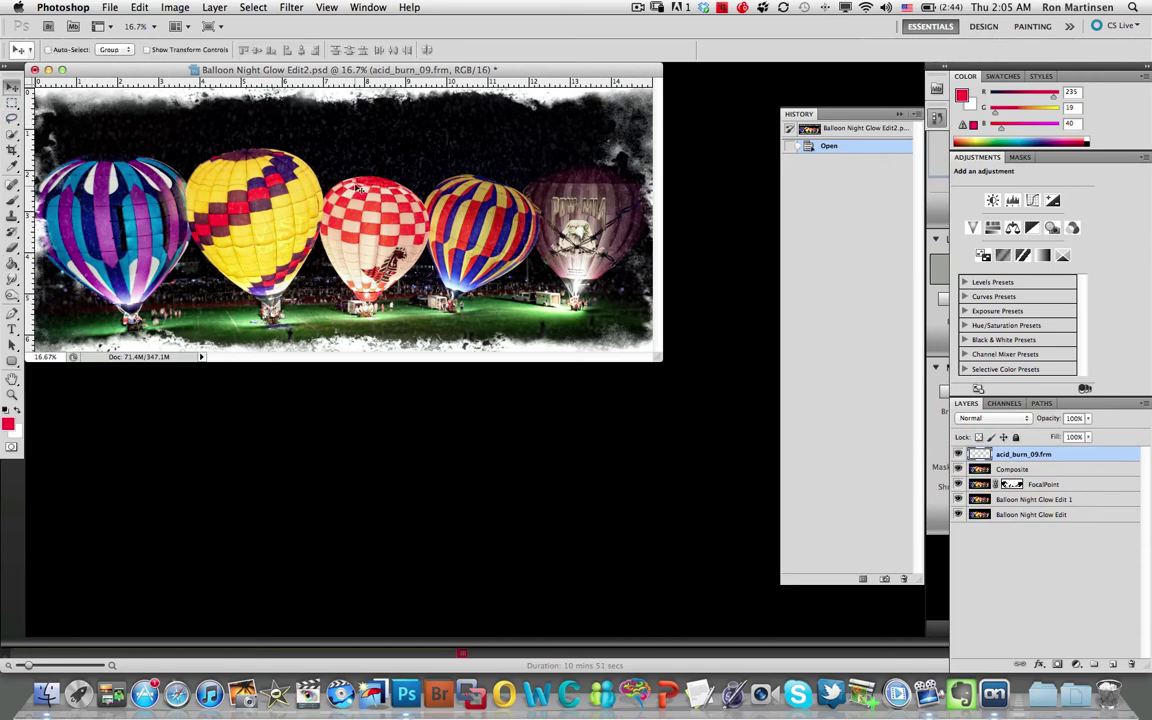
mouse_move(363, 157)
mouse_down()
mouse_move(364, 167)
mouse_move(365, 150)
mouse_up()
click(1058, 666)
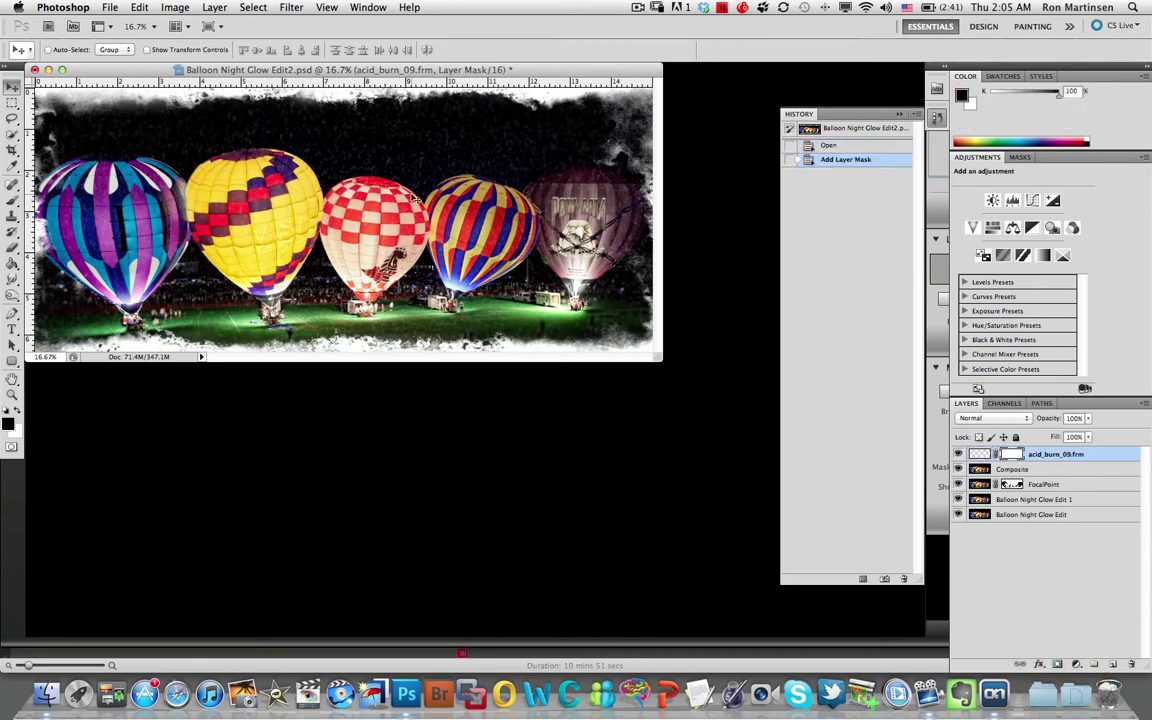
Paint black on the frame layer's mask with a 400 px brush to hide frame texture along the image's left and right edges
key(b)
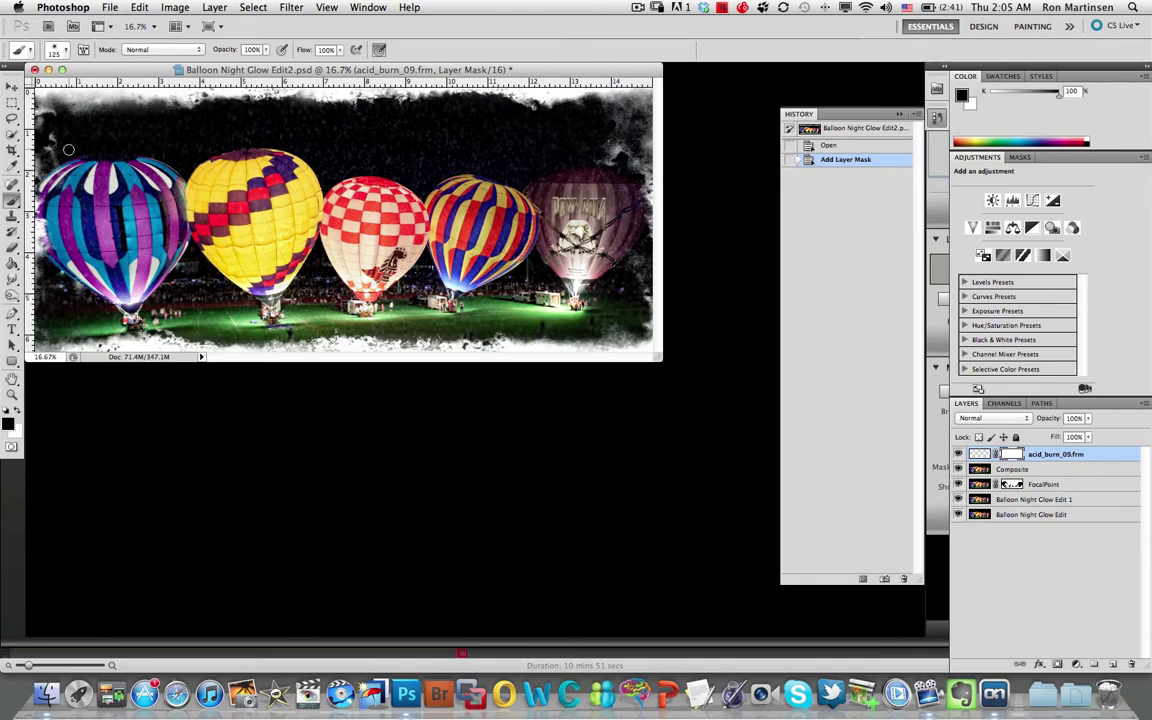
key(bracketright)
key(bracketright)
key(bracketright)
key(bracketright)
key(bracketright)
key(bracketright)
key(bracketright)
key(bracketright)
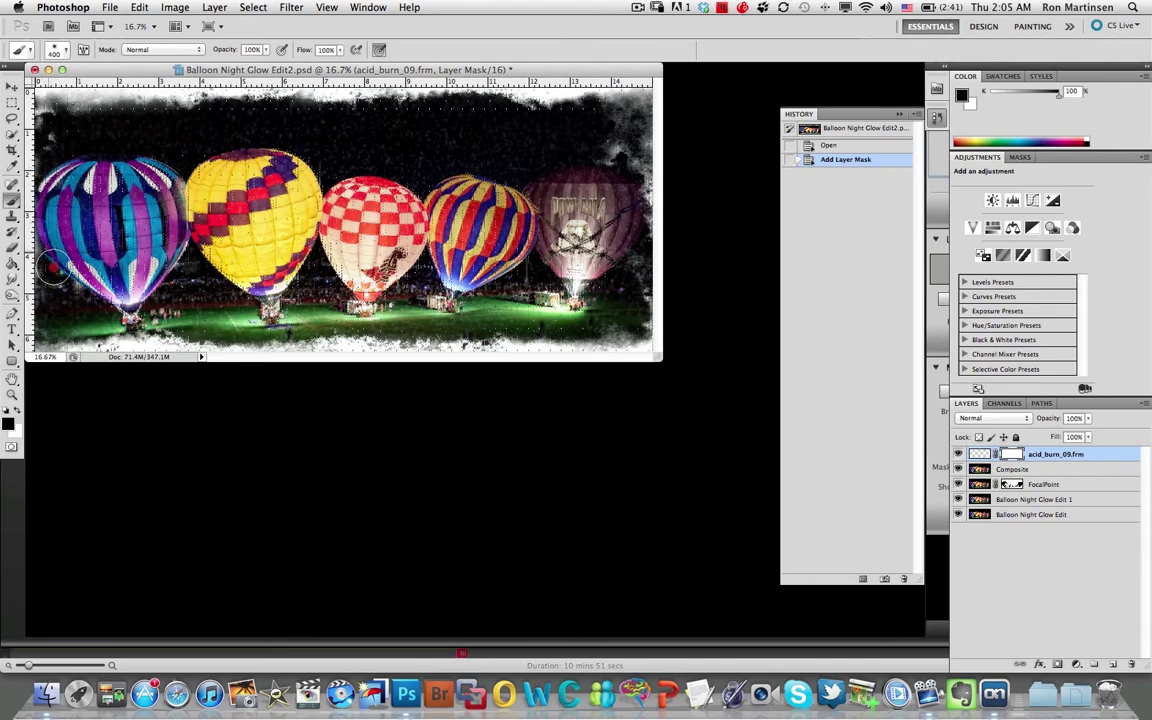
mouse_move(36, 200)
mouse_down()
mouse_move(65, 296)
mouse_move(45, 237)
mouse_move(50, 182)
mouse_move(122, 172)
mouse_move(40, 155)
mouse_up()
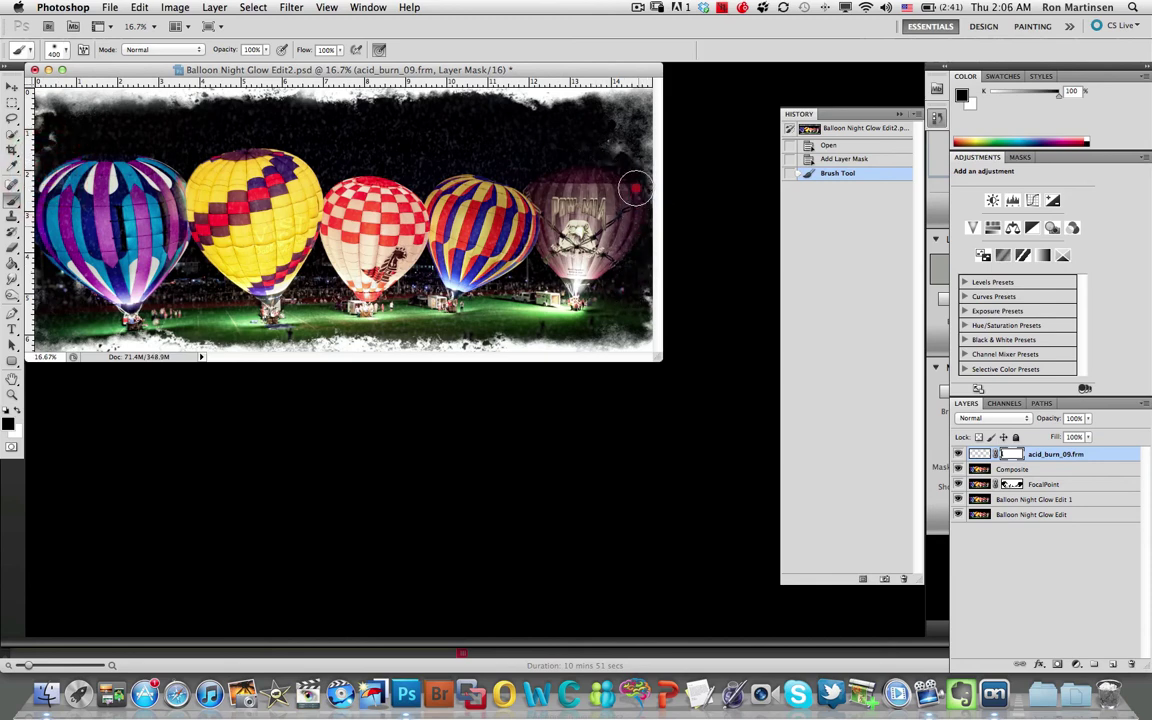
drag(637, 278, 620, 283)
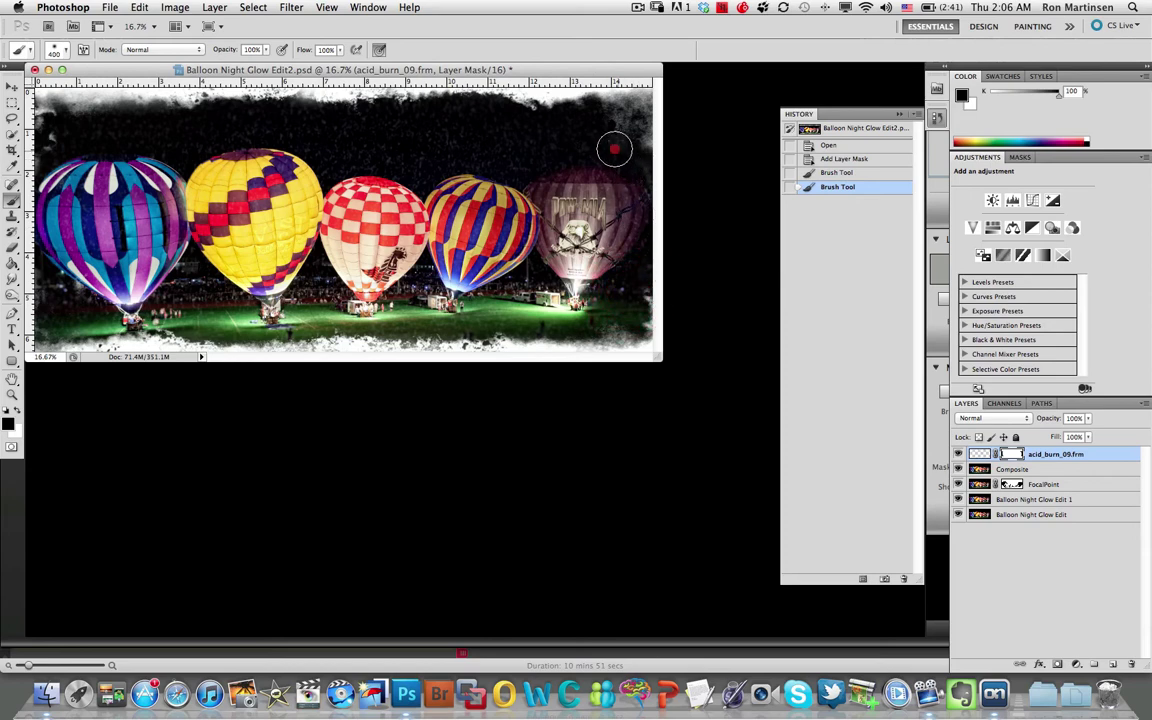
drag(607, 144, 608, 140)
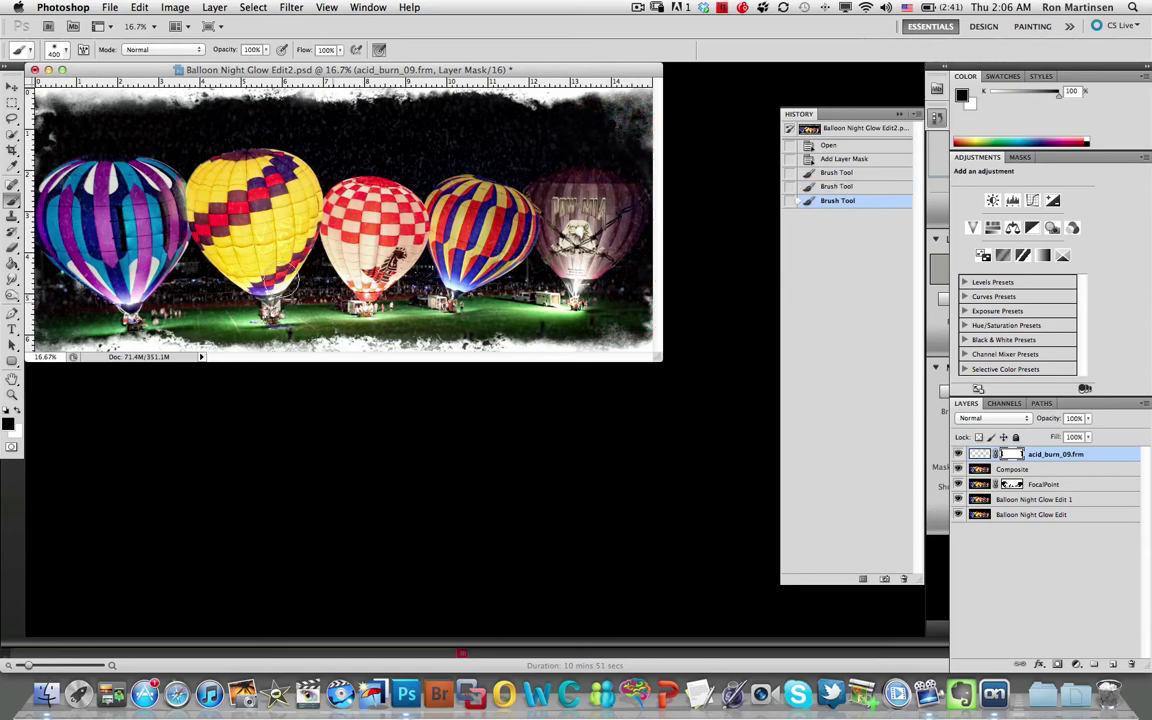
click(47, 151)
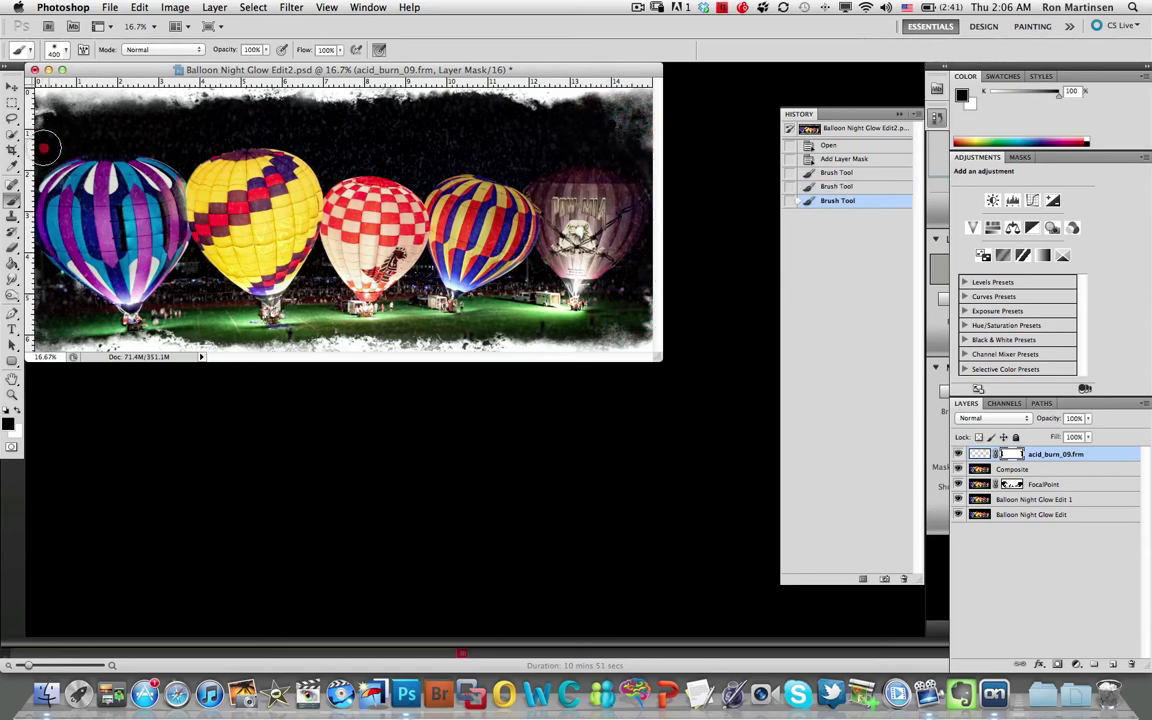
drag(40, 275, 35, 252)
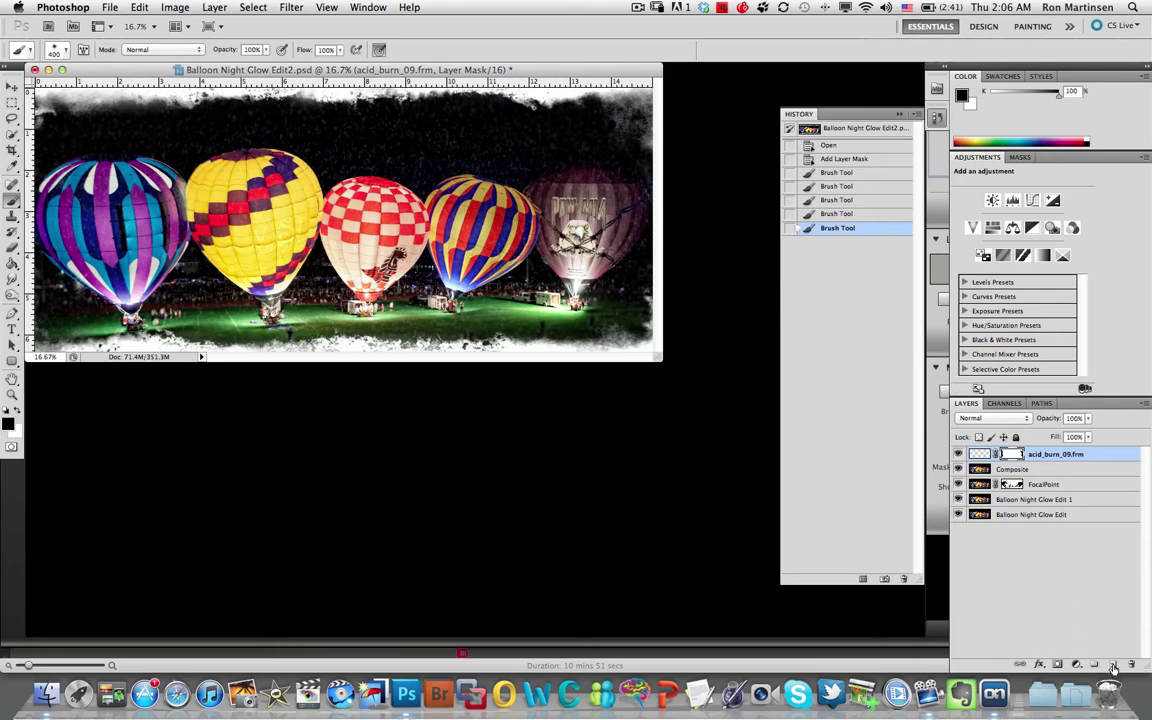
Close the balloon document and save its changes
click(104, 9)
click(133, 166)
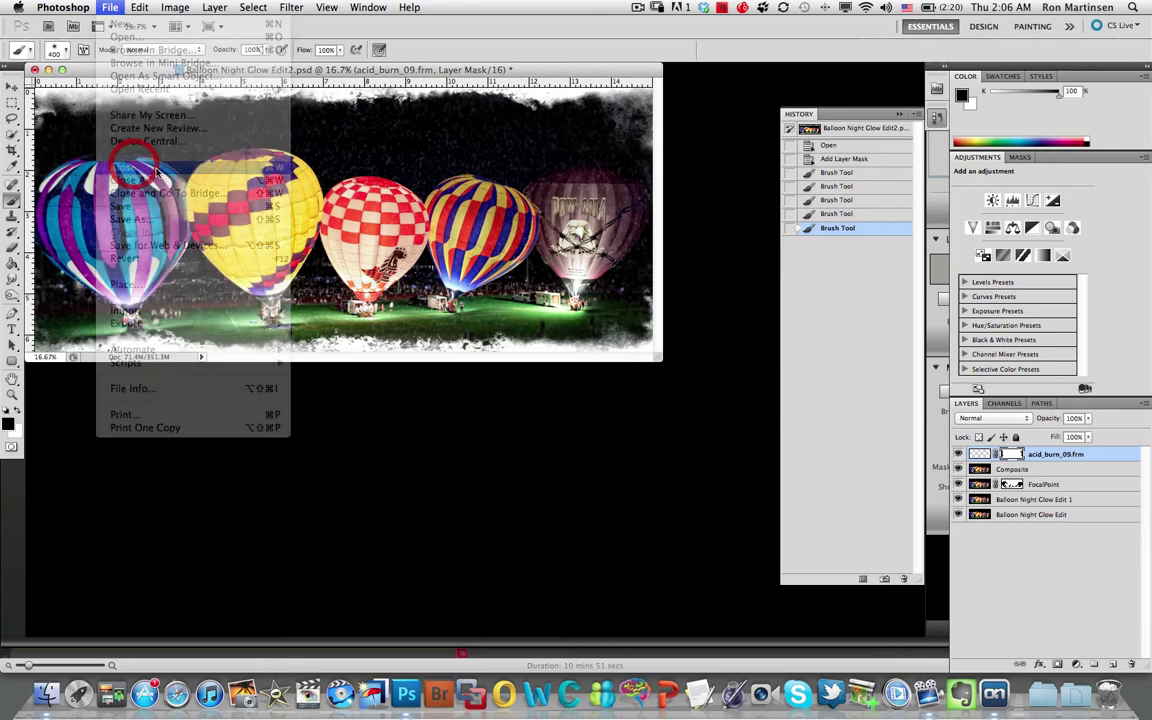
click(687, 243)
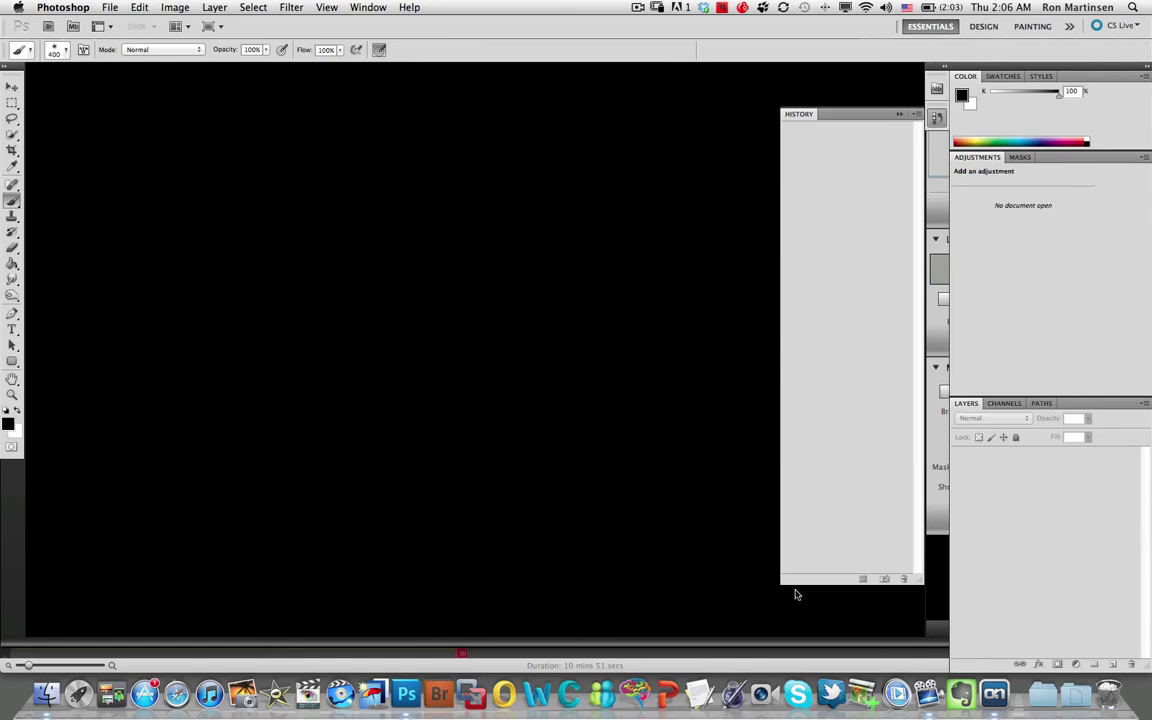
Switch to Perfect Photo Suite and reopen the recent file Balloon Night Glow Edit2.psd
click(985, 690)
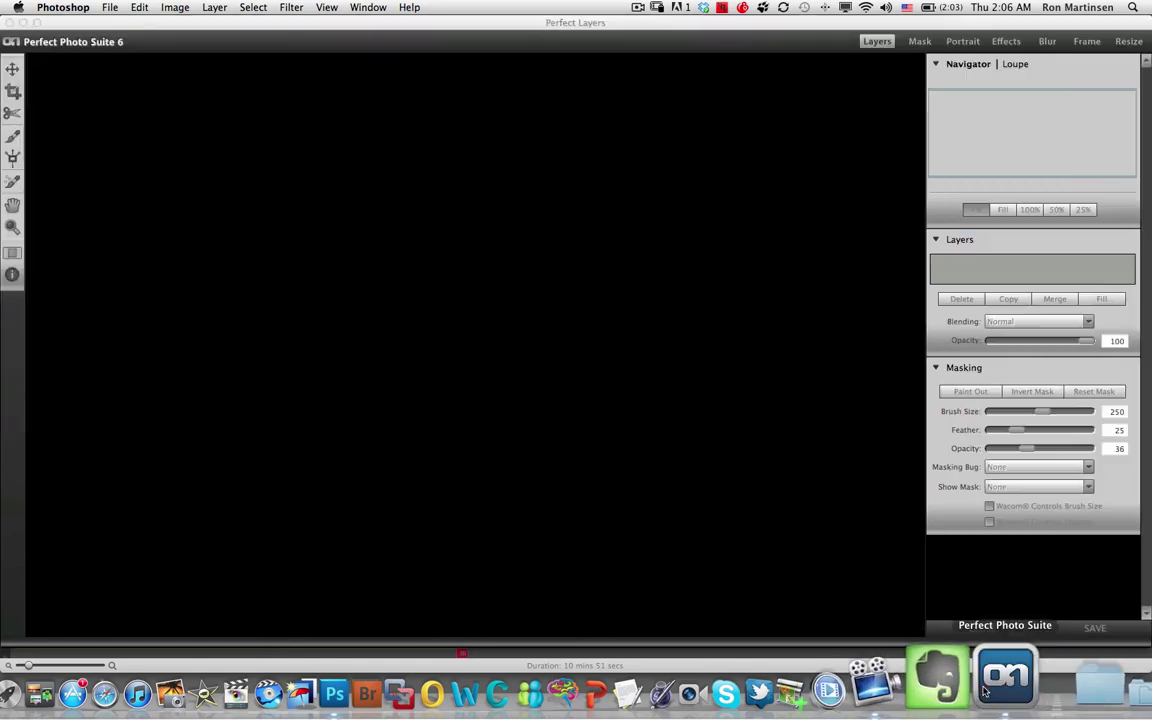
click(150, 8)
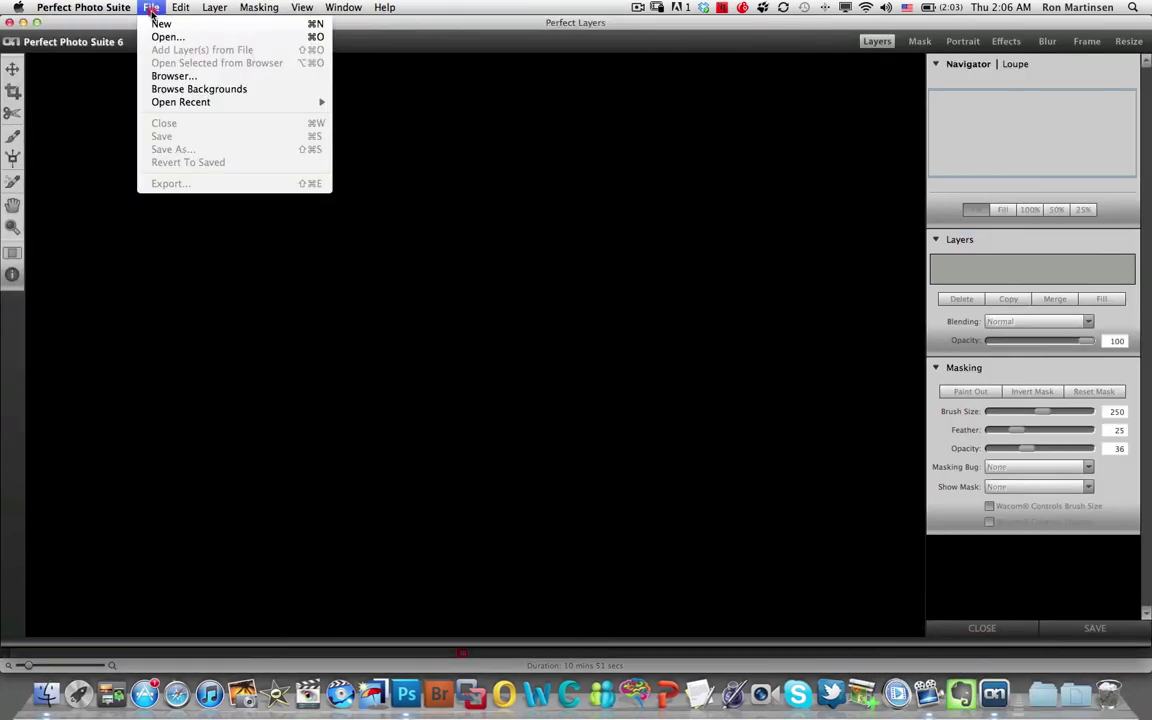
click(314, 104)
click(143, 10)
mouse_move(240, 103)
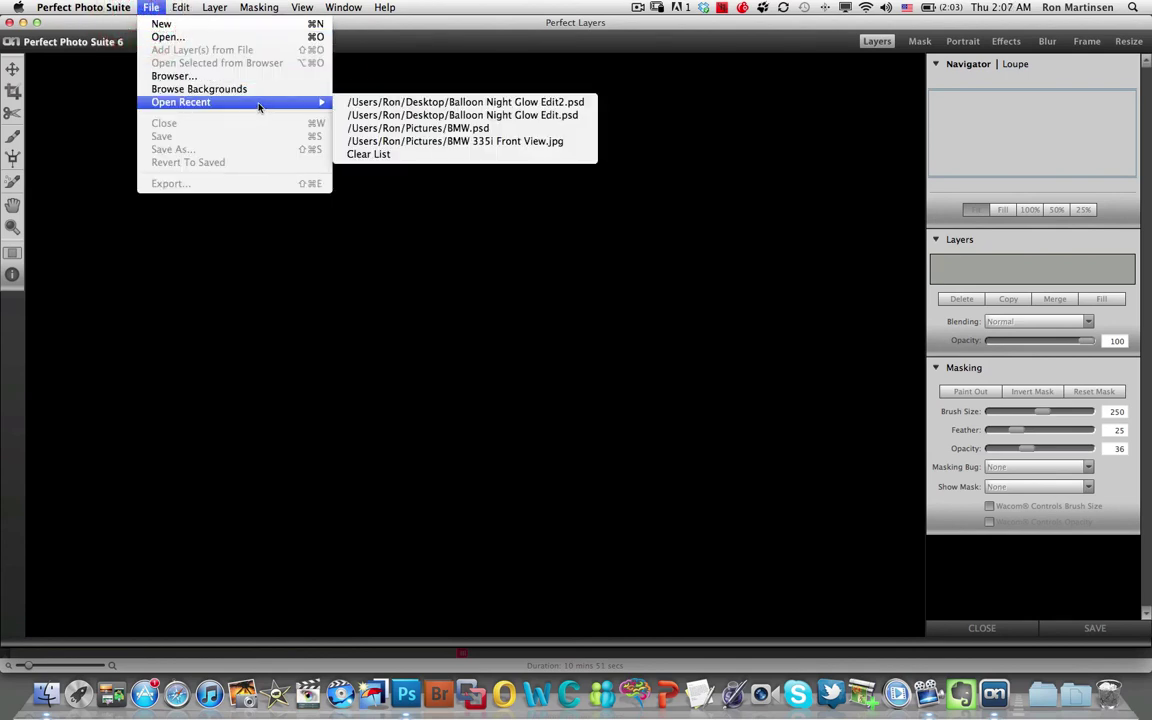
click(382, 103)
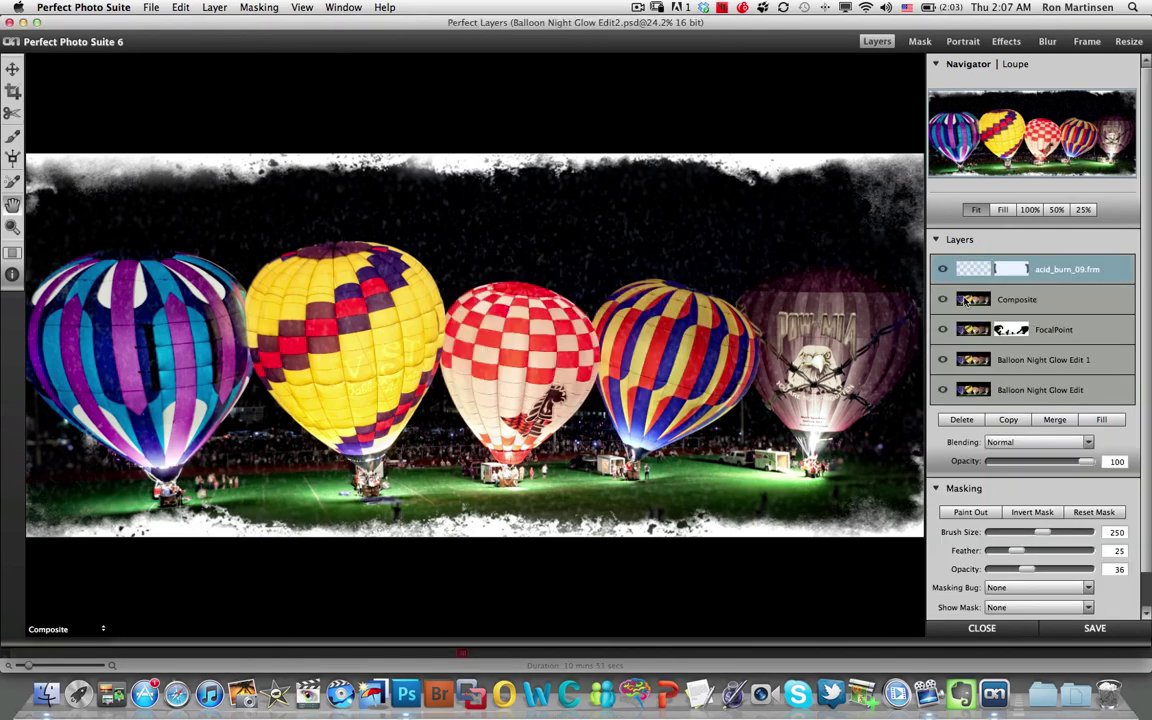
Paint out the acid_burn_09.frm frame texture below the leftmost balloon with the masking brush, raising brush opacity to 100
click(12, 135)
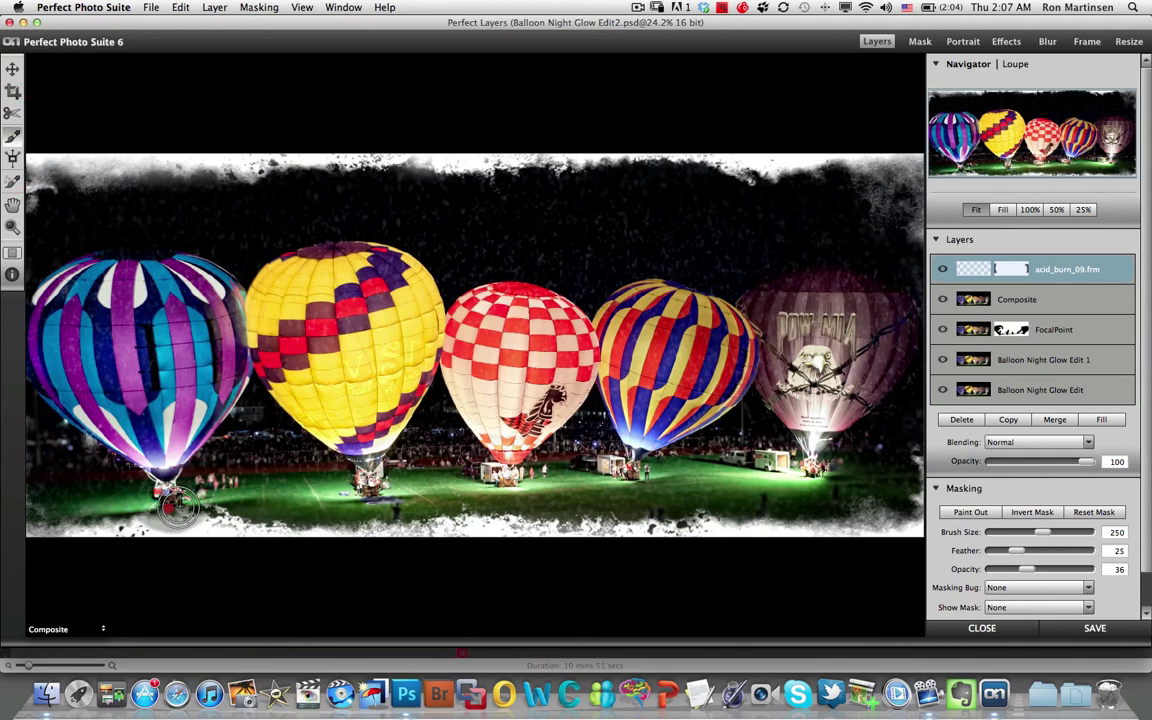
drag(148, 503, 160, 438)
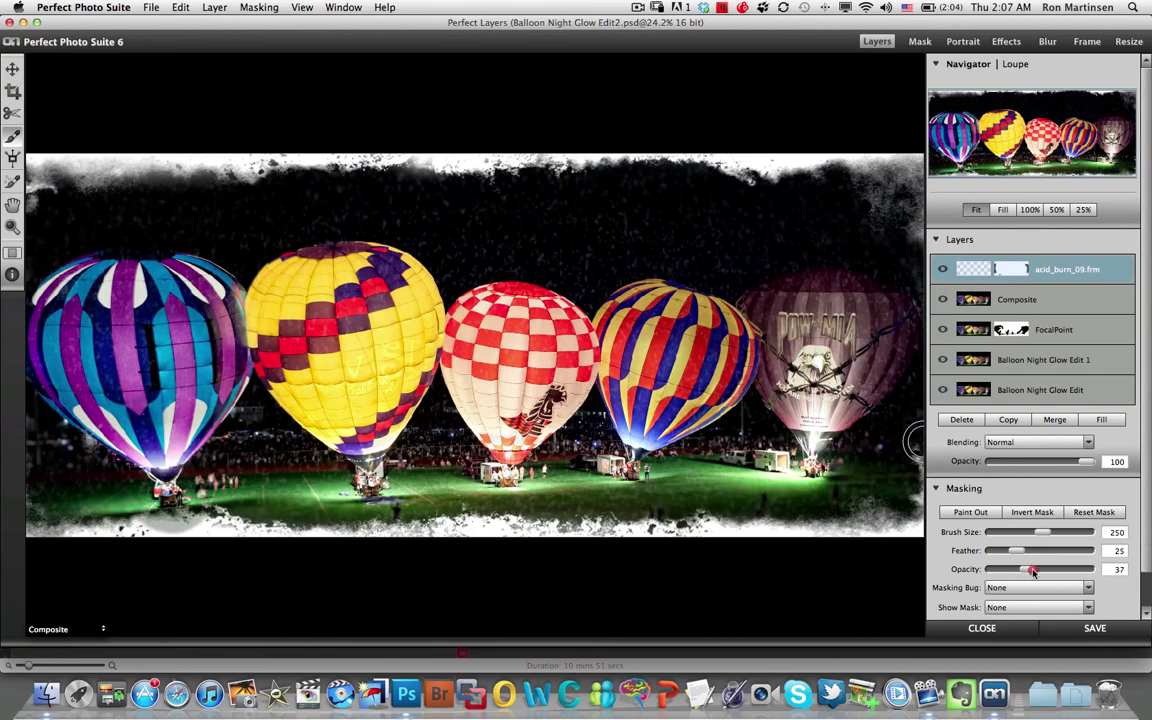
click(1095, 569)
mouse_move(150, 497)
mouse_down()
mouse_move(165, 488)
mouse_move(134, 489)
mouse_move(145, 505)
mouse_move(72, 500)
mouse_move(135, 503)
mouse_up()
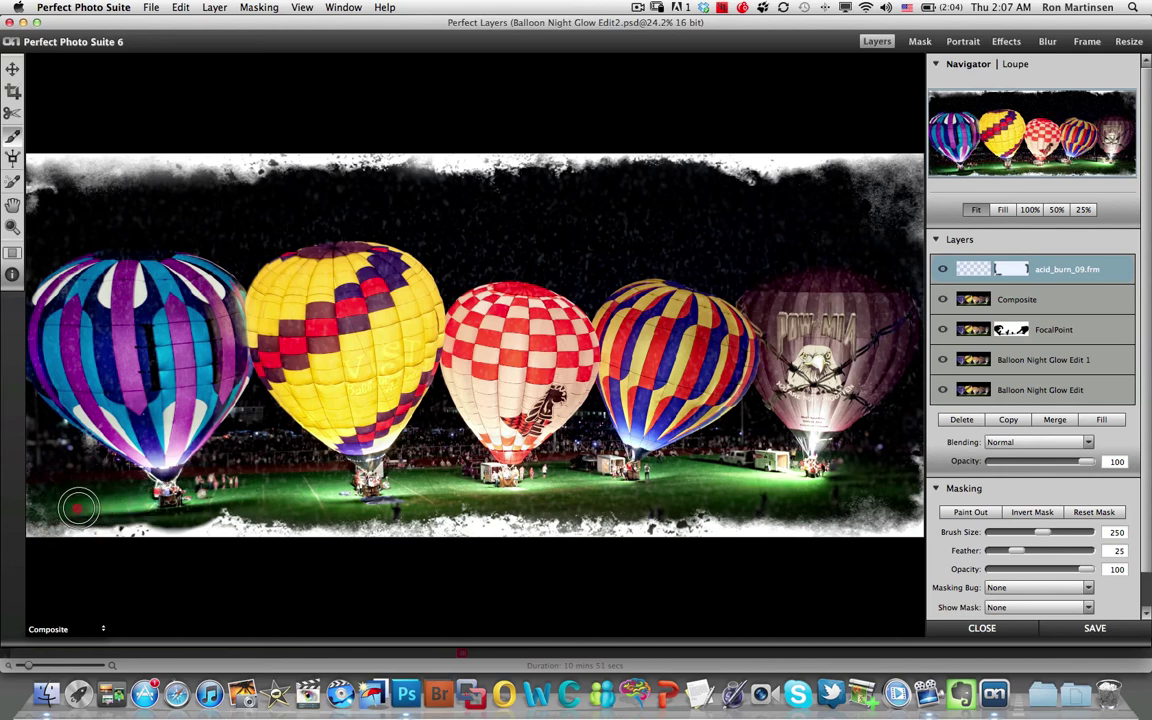